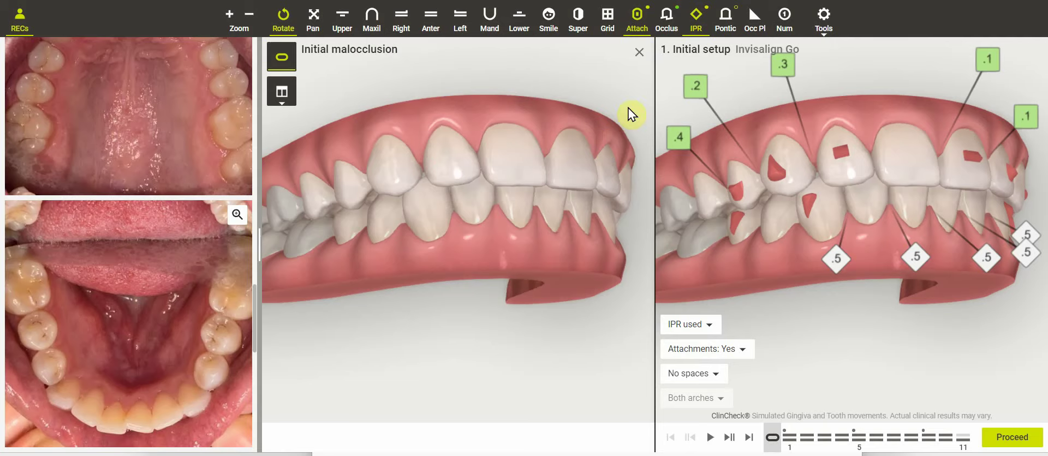
Step: Examine the initial malocclusion and setup from the front and right side, including the IPR between teeth LL2 and LL1
{"action": "left_click_drag", "start_coordinate": [530, 170], "coordinate": [476, 226]}
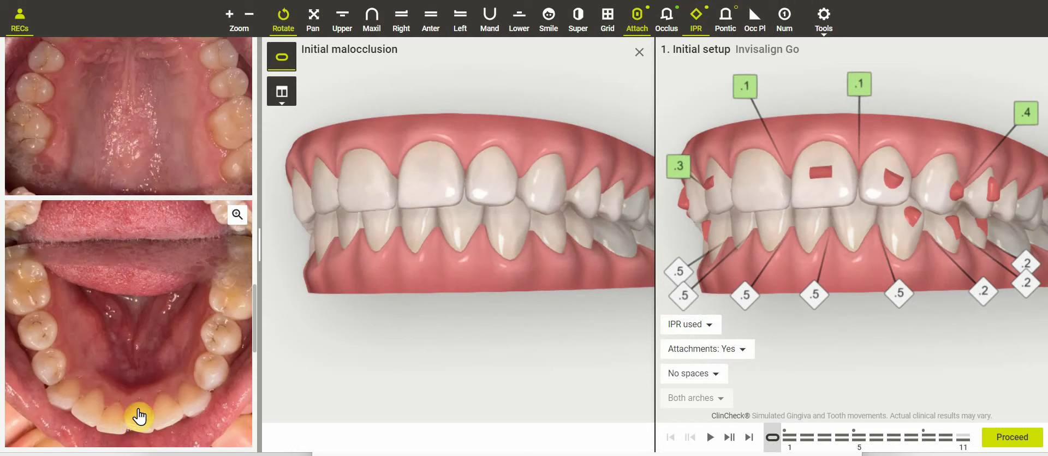
{"action": "left_click_drag", "start_coordinate": [372, 206], "coordinate": [535, 243]}
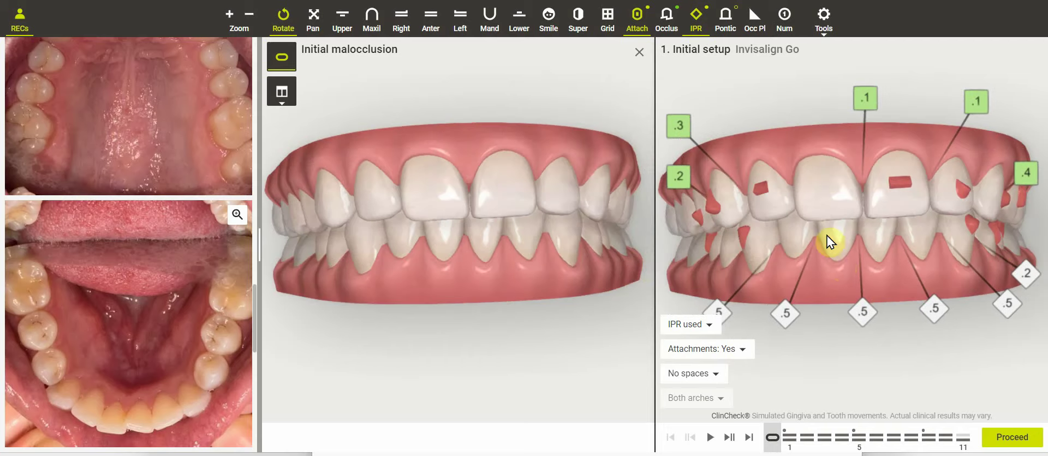
{"action": "left_click_drag", "start_coordinate": [853, 247], "coordinate": [915, 229]}
{"action": "mouse_move", "coordinate": [1016, 296]}
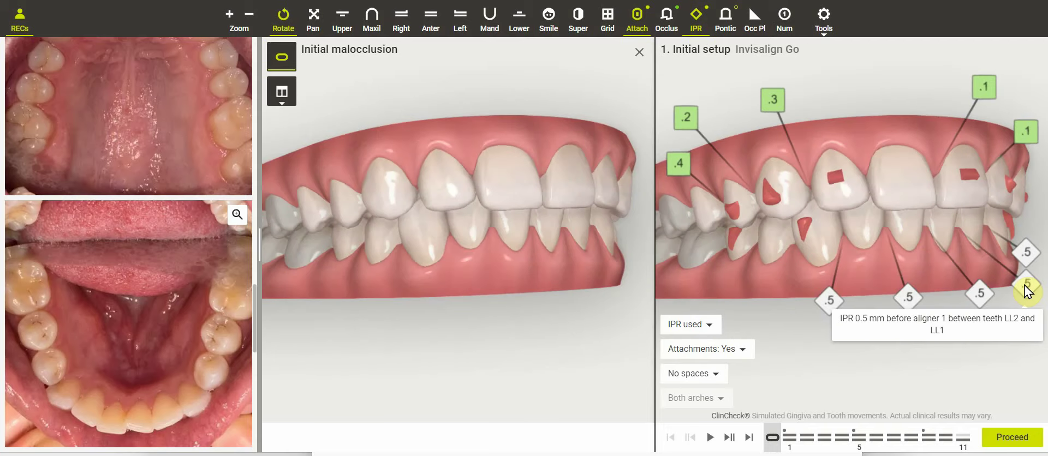
{"action": "left_click_drag", "start_coordinate": [977, 257], "coordinate": [459, 227]}
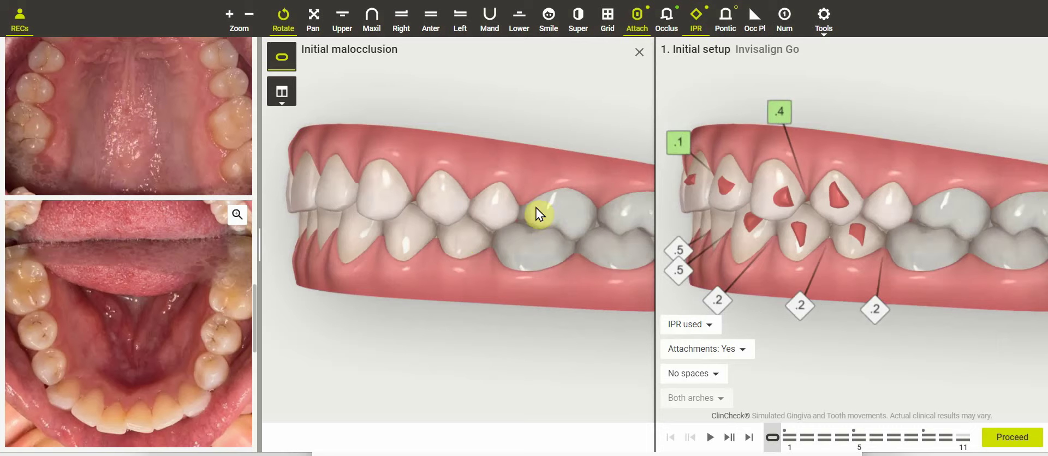
Step: Compare the left and right buccal bite relationships on the initial malocclusion model, ending with a frontal view
{"action": "left_click_drag", "start_coordinate": [429, 234], "coordinate": [553, 249]}
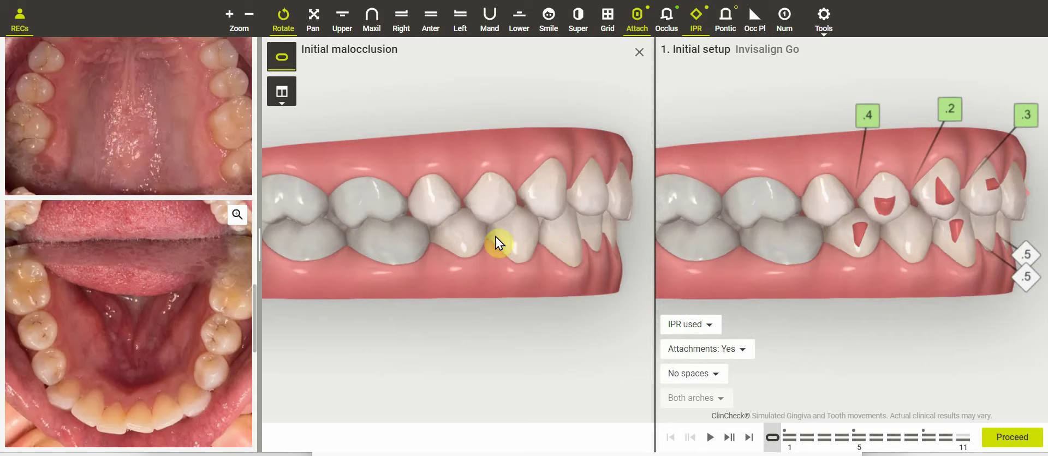
{"action": "left_click_drag", "start_coordinate": [550, 220], "coordinate": [400, 235]}
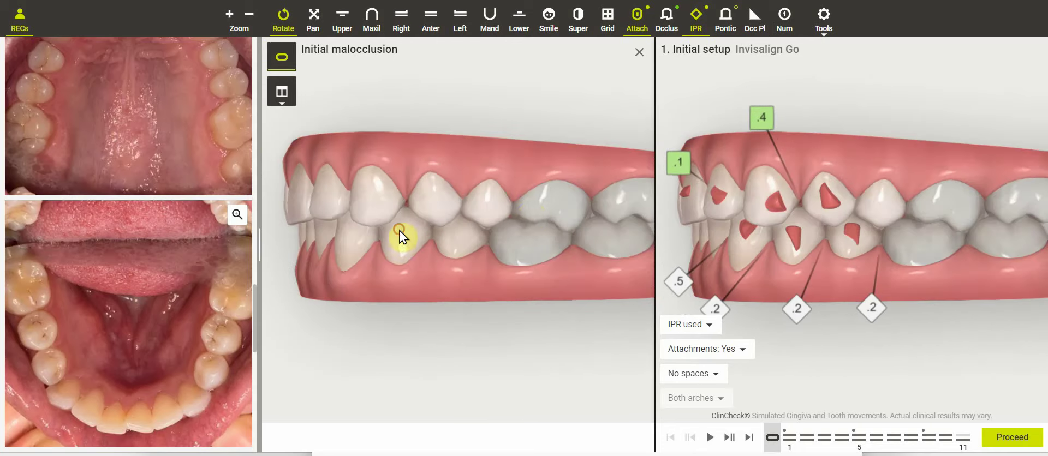
{"action": "left_click_drag", "start_coordinate": [483, 232], "coordinate": [536, 225]}
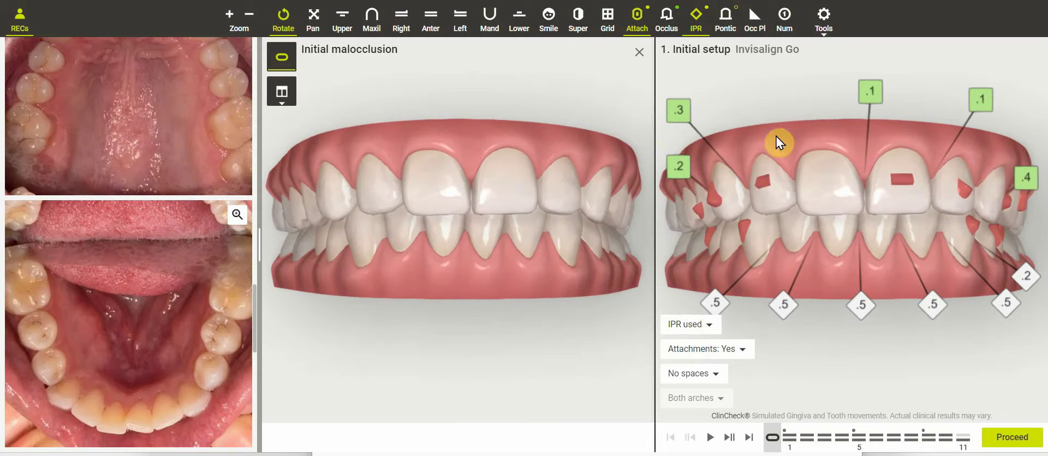
{"action": "left_click_drag", "start_coordinate": [700, 148], "coordinate": [441, 180]}
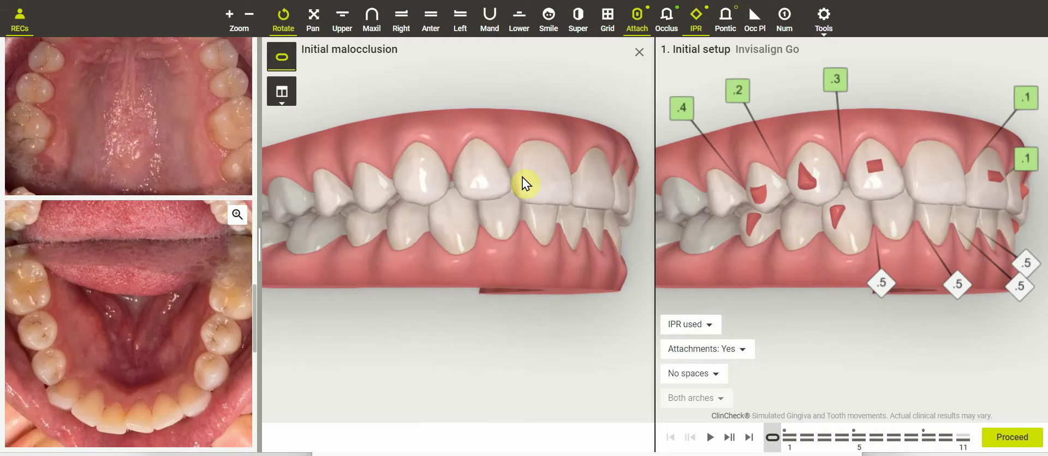
{"action": "left_click_drag", "start_coordinate": [548, 204], "coordinate": [584, 240]}
{"action": "left_click_drag", "start_coordinate": [526, 228], "coordinate": [471, 238]}
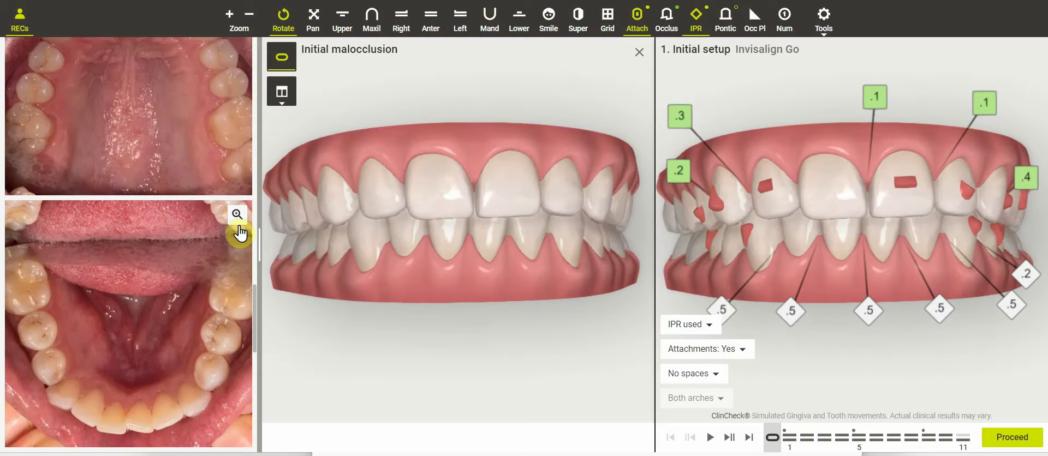
Step: Review the upper occlusal photo and the Bolton analysis of the case, and close the analysis
{"action": "scroll", "coordinate": [225, 206], "scroll_direction": "up", "scroll_amount": 2}
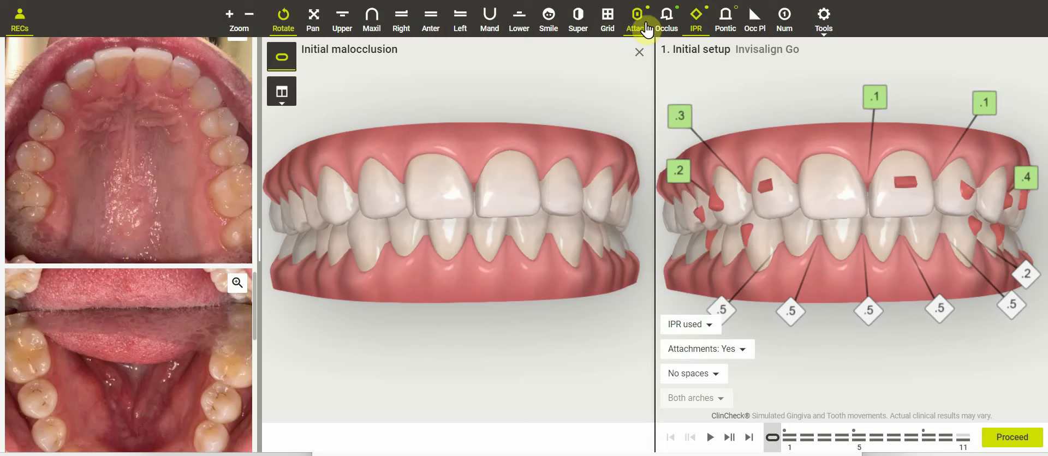
{"action": "left_click", "coordinate": [837, 34]}
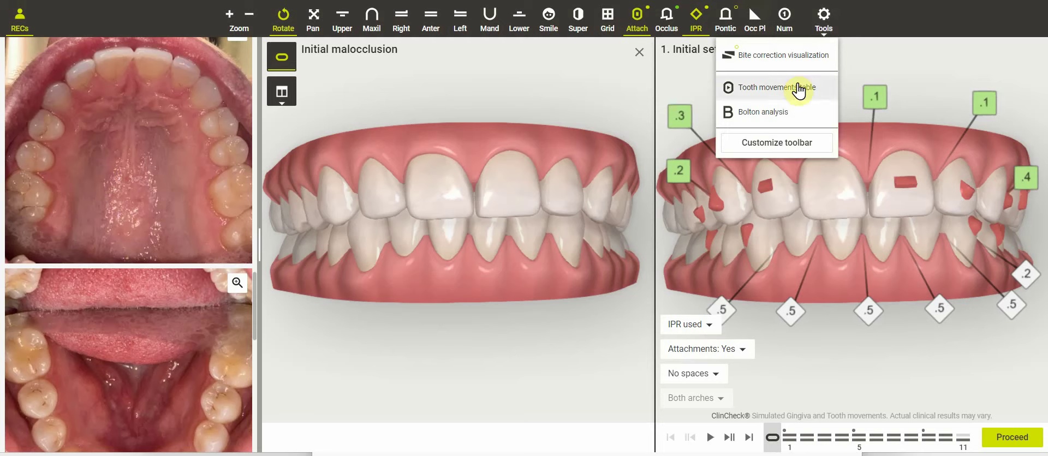
{"action": "left_click", "coordinate": [764, 110]}
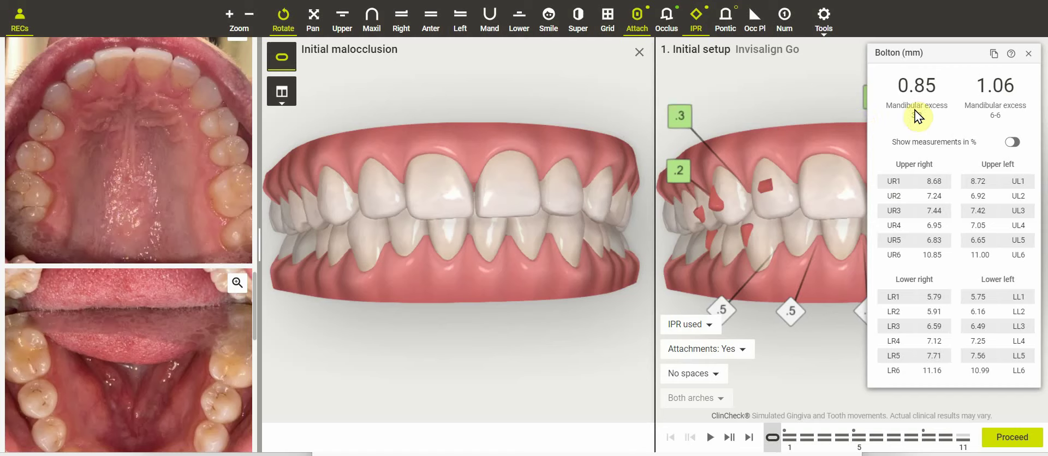
{"action": "left_click", "coordinate": [1029, 55]}
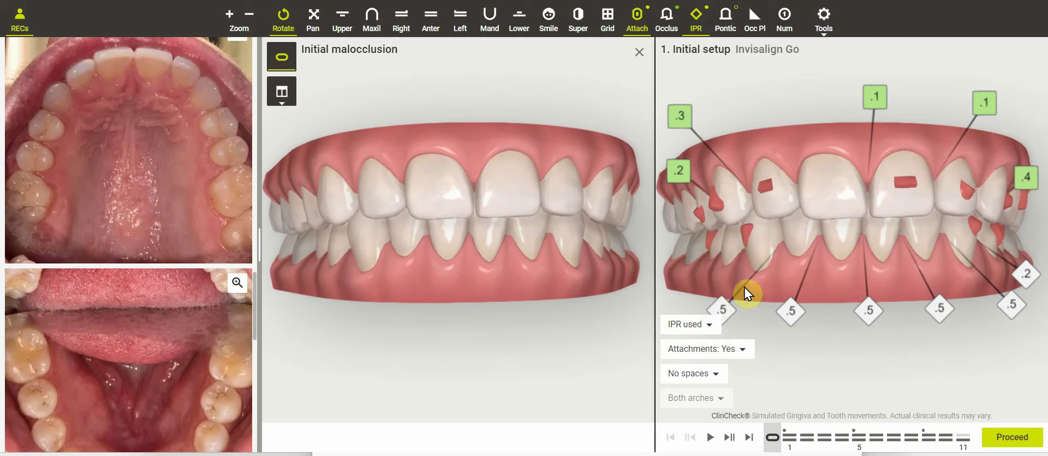
Step: Run through the tooth movements up to stage 11 from the patient's right side and return to the initial stage
{"action": "left_click_drag", "start_coordinate": [814, 240], "coordinate": [881, 221]}
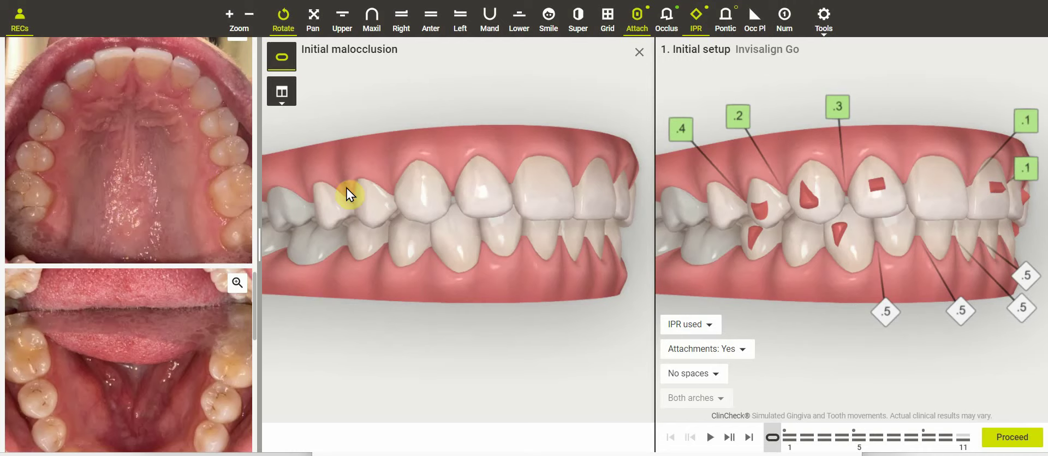
{"action": "left_click_drag", "start_coordinate": [936, 222], "coordinate": [903, 218]}
{"action": "left_click_drag", "start_coordinate": [807, 435], "coordinate": [959, 437]}
{"action": "left_click_drag", "start_coordinate": [840, 273], "coordinate": [729, 273]}
{"action": "left_click", "coordinate": [770, 437]}
Step: Isolate the lower arch, play its movement to stage 11, check the LL4-LL3 IPR, and return to the initial stage
{"action": "left_click", "coordinate": [519, 17]}
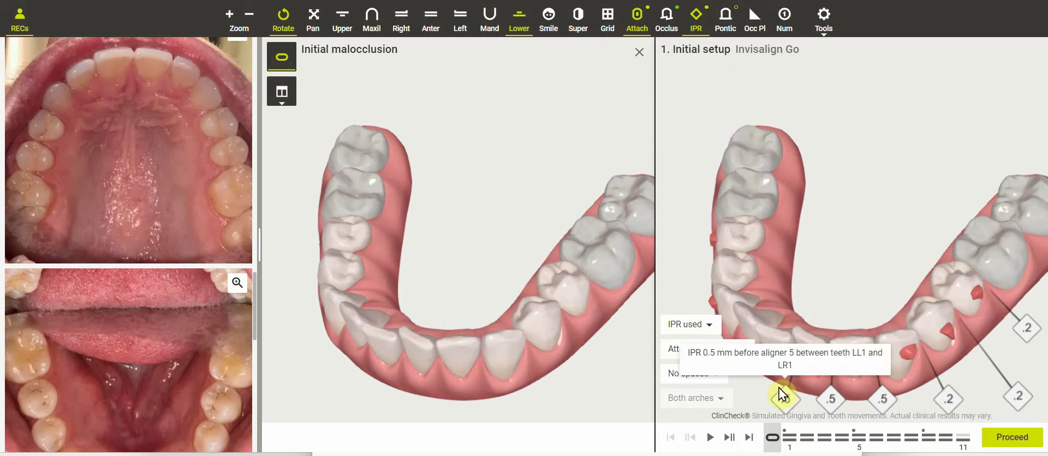
{"action": "left_click_drag", "start_coordinate": [770, 441], "coordinate": [954, 440]}
{"action": "left_click_drag", "start_coordinate": [837, 337], "coordinate": [837, 285]}
{"action": "mouse_move", "coordinate": [835, 343]}
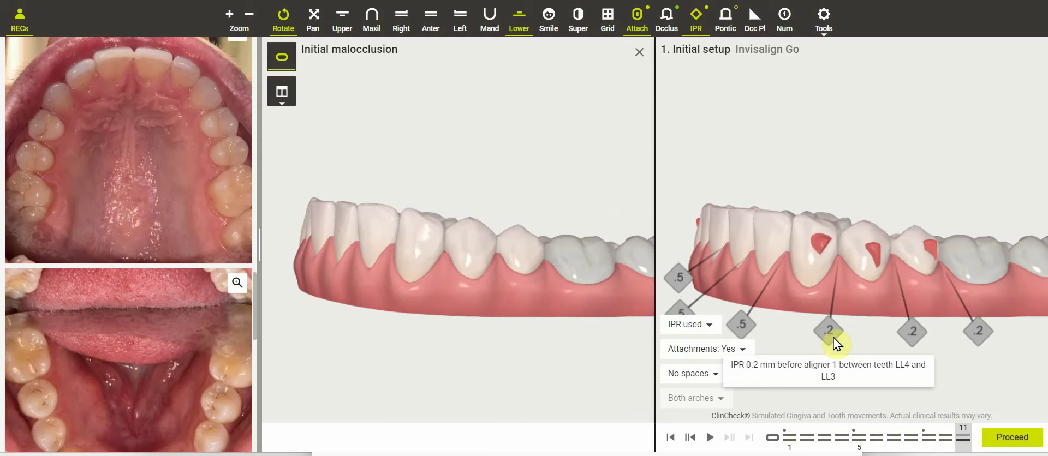
{"action": "left_click_drag", "start_coordinate": [772, 257], "coordinate": [870, 269]}
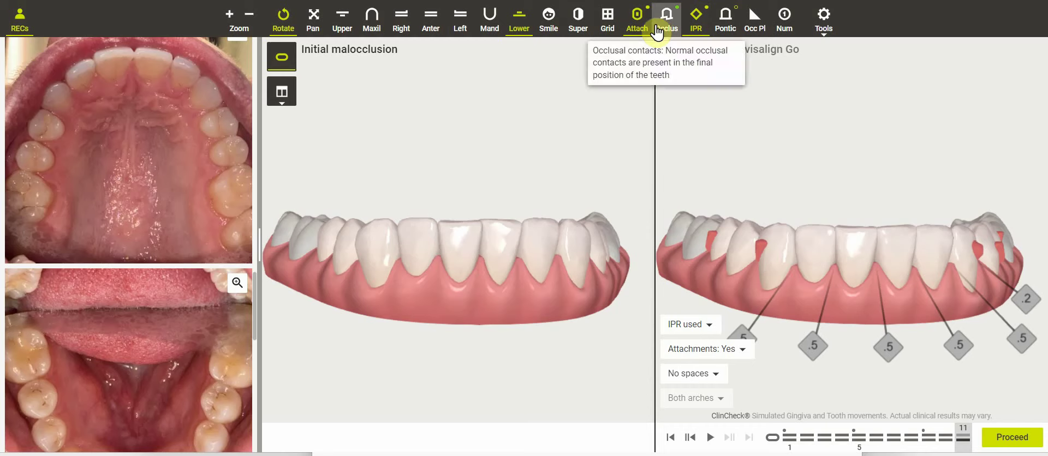
{"action": "left_click", "coordinate": [776, 436]}
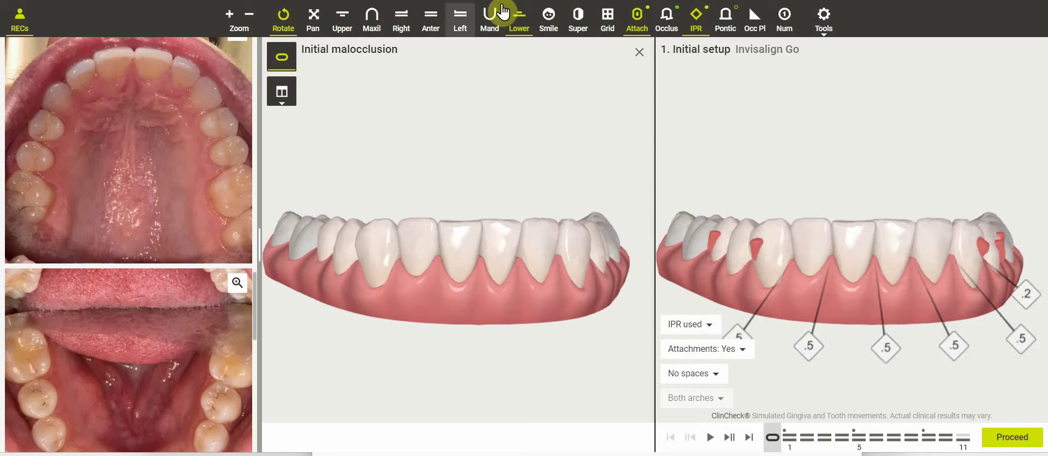
Step: Show both arches again and compare the initial bite with stage 11 from the patient's left side
{"action": "left_click", "coordinate": [431, 21]}
{"action": "left_click_drag", "start_coordinate": [857, 215], "coordinate": [840, 248]}
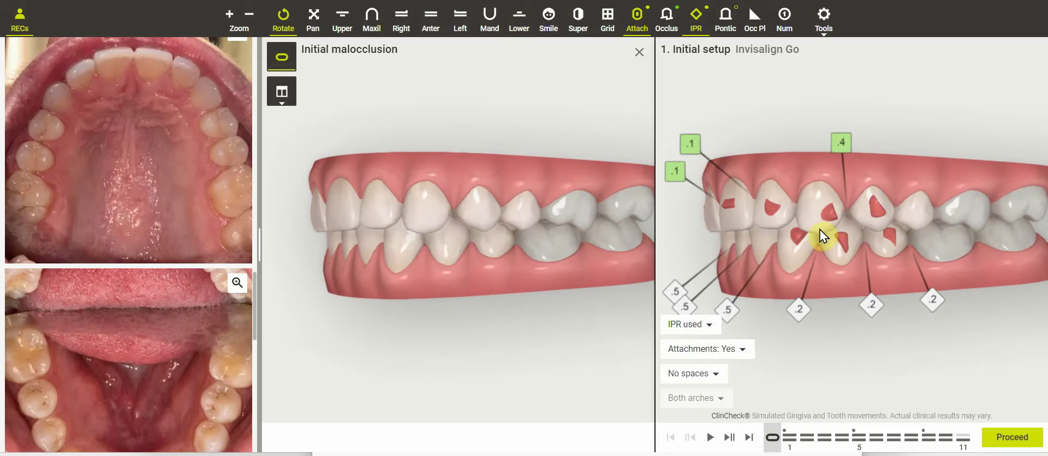
{"action": "left_click_drag", "start_coordinate": [760, 268], "coordinate": [744, 277]}
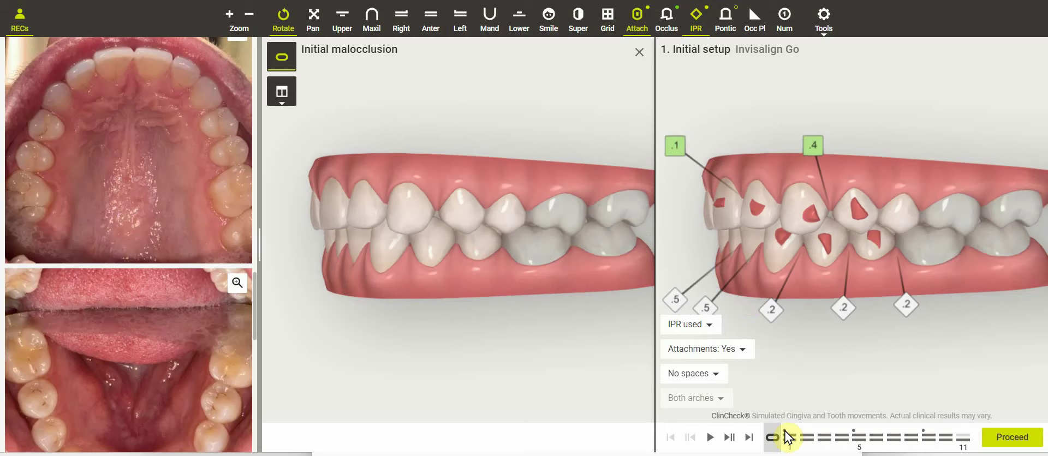
{"action": "left_click_drag", "start_coordinate": [778, 449], "coordinate": [988, 441]}
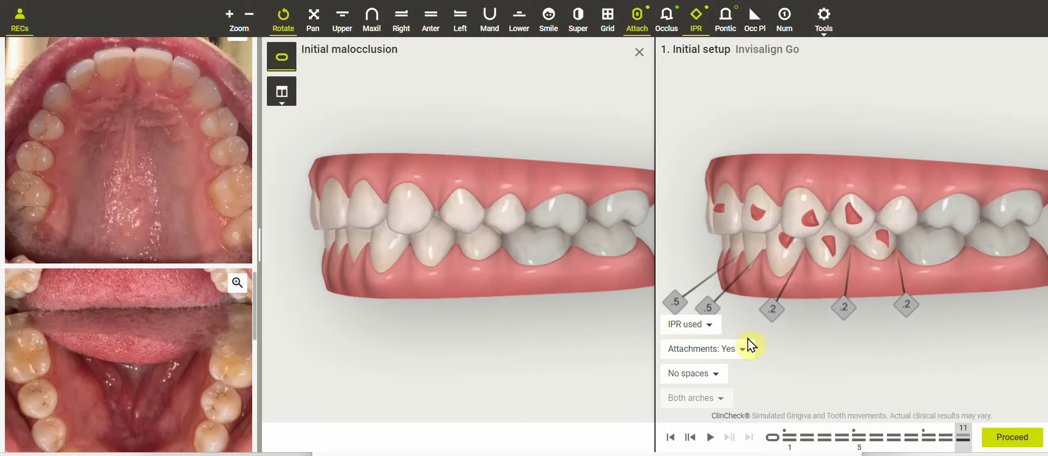
{"action": "left_click", "coordinate": [765, 436]}
{"action": "left_click_drag", "start_coordinate": [779, 446], "coordinate": [986, 437]}
Step: Compare the initial stage with stage 11 from the right side and front, and reset the setup to the initial stage
{"action": "left_click_drag", "start_coordinate": [800, 251], "coordinate": [858, 167]}
{"action": "left_click_drag", "start_coordinate": [859, 194], "coordinate": [878, 263]}
{"action": "mouse_move", "coordinate": [879, 284]}
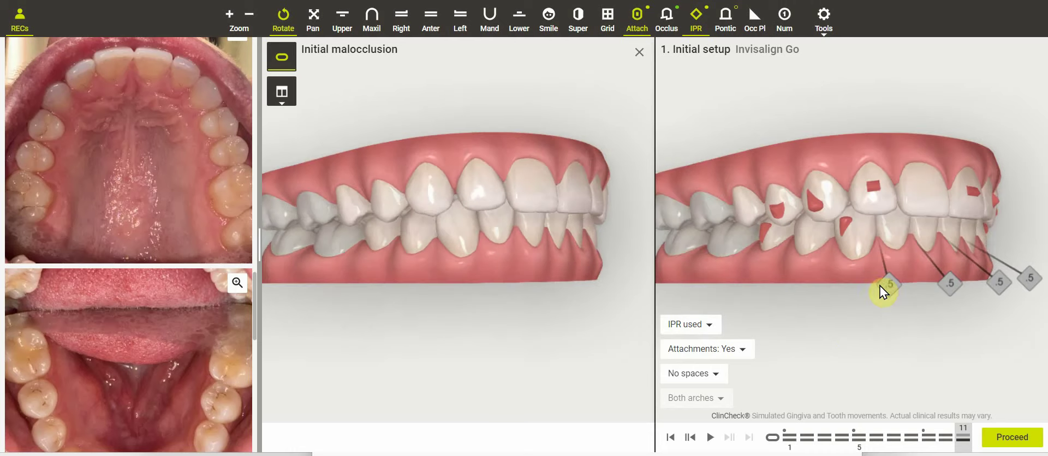
{"action": "left_click", "coordinate": [770, 438]}
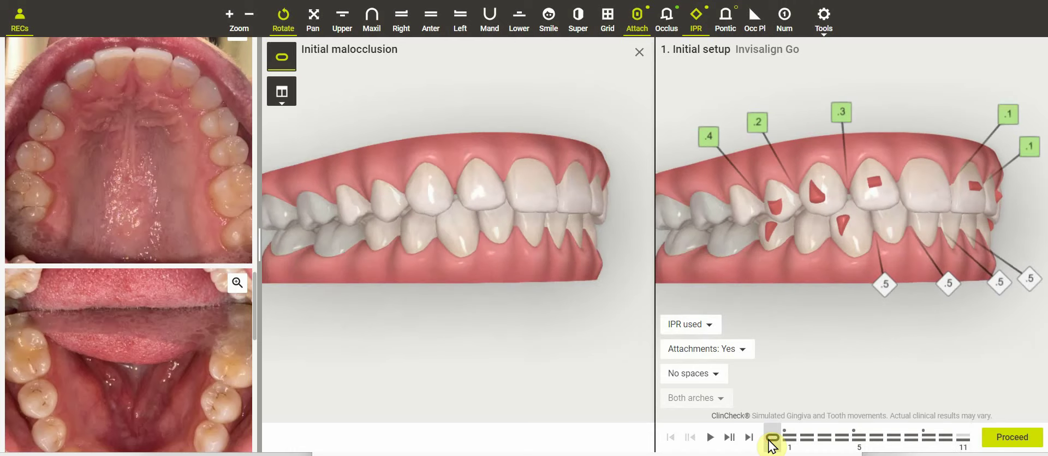
{"action": "left_click_drag", "start_coordinate": [769, 440], "coordinate": [1009, 439]}
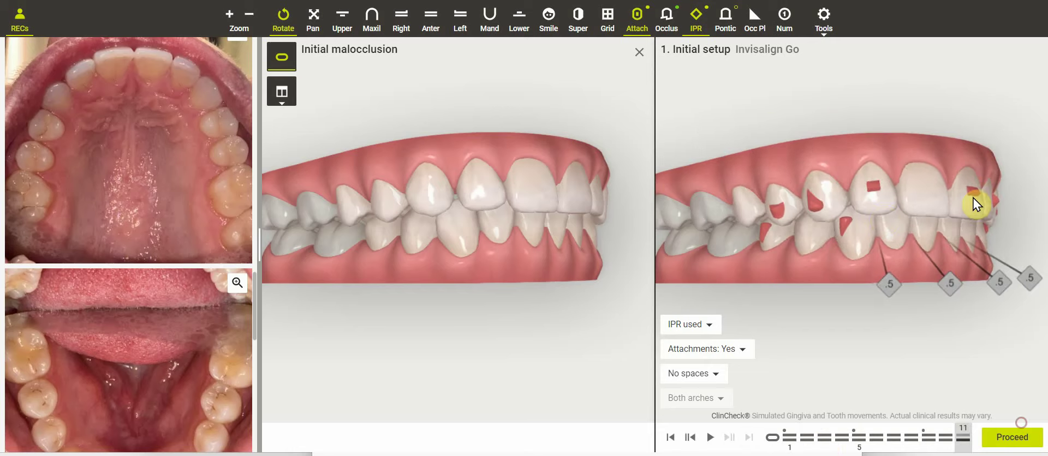
{"action": "left_click_drag", "start_coordinate": [984, 205], "coordinate": [895, 223]}
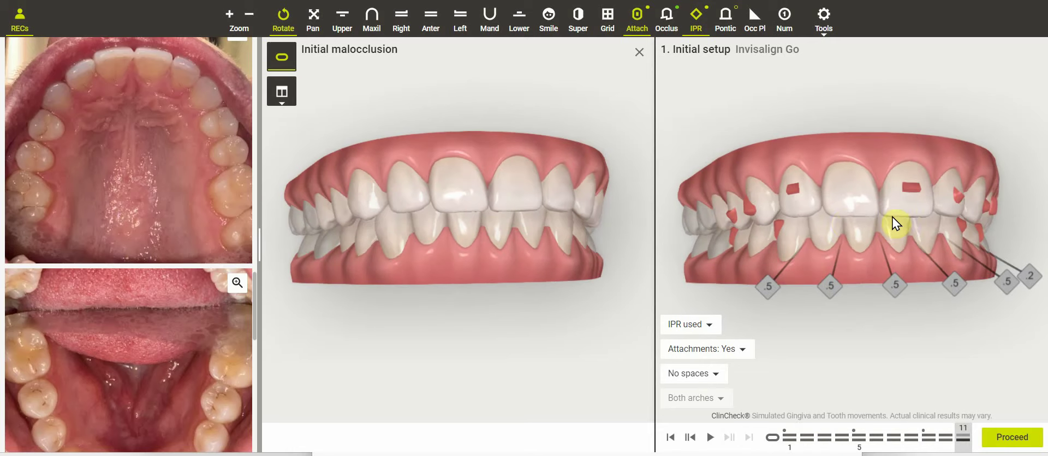
{"action": "left_click_drag", "start_coordinate": [831, 304], "coordinate": [810, 138]}
{"action": "left_click", "coordinate": [799, 433]}
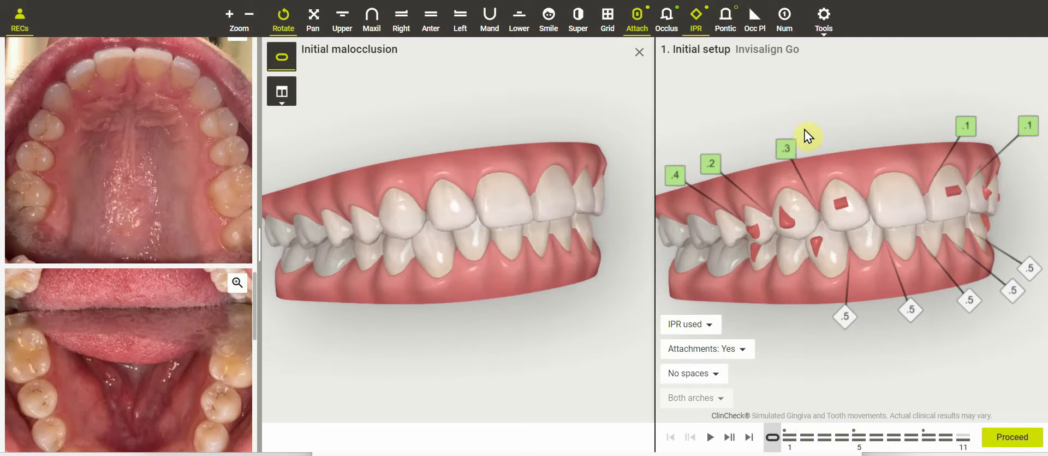
Step: Inspect the IPR and attachments on both sides of the initial setup, including the optimized rotation attachment on the lower left
{"action": "left_click_drag", "start_coordinate": [854, 253], "coordinate": [938, 224]}
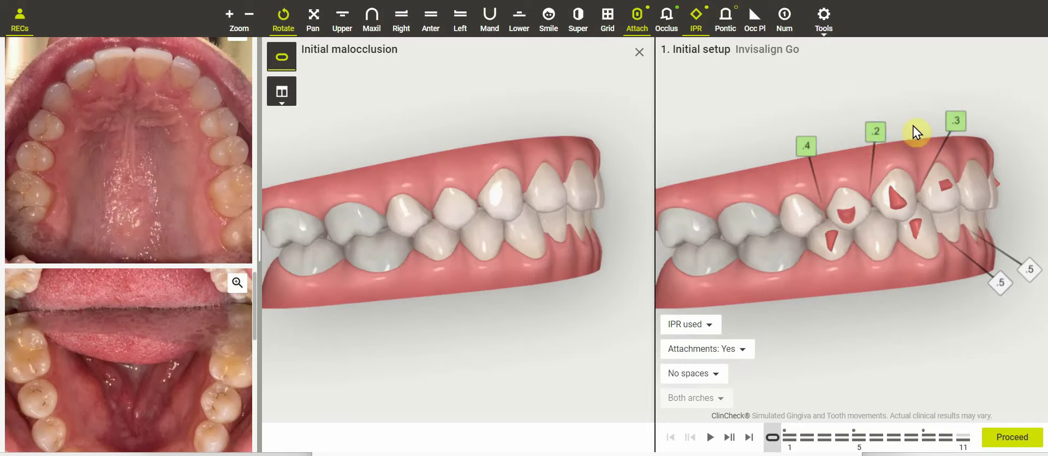
{"action": "left_click_drag", "start_coordinate": [927, 252], "coordinate": [802, 244]}
{"action": "left_click_drag", "start_coordinate": [893, 240], "coordinate": [791, 246]}
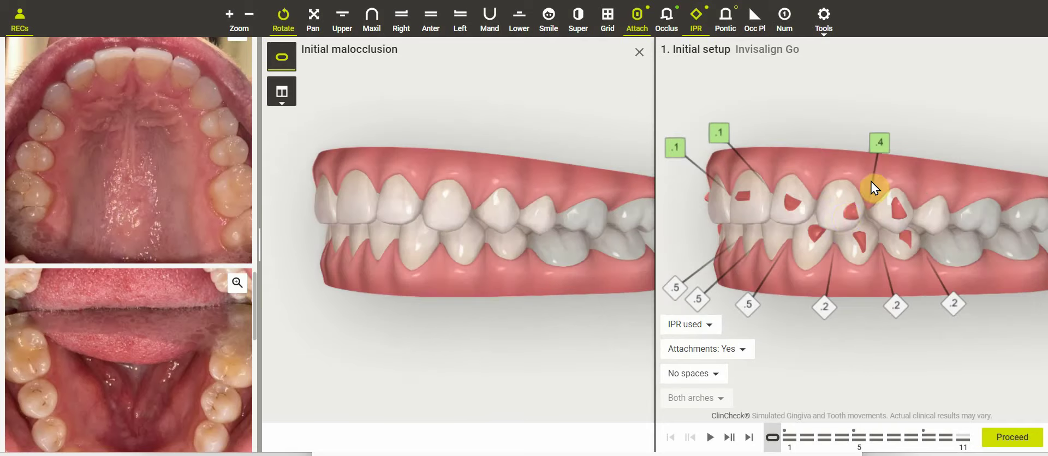
{"action": "left_click_drag", "start_coordinate": [847, 215], "coordinate": [825, 232]}
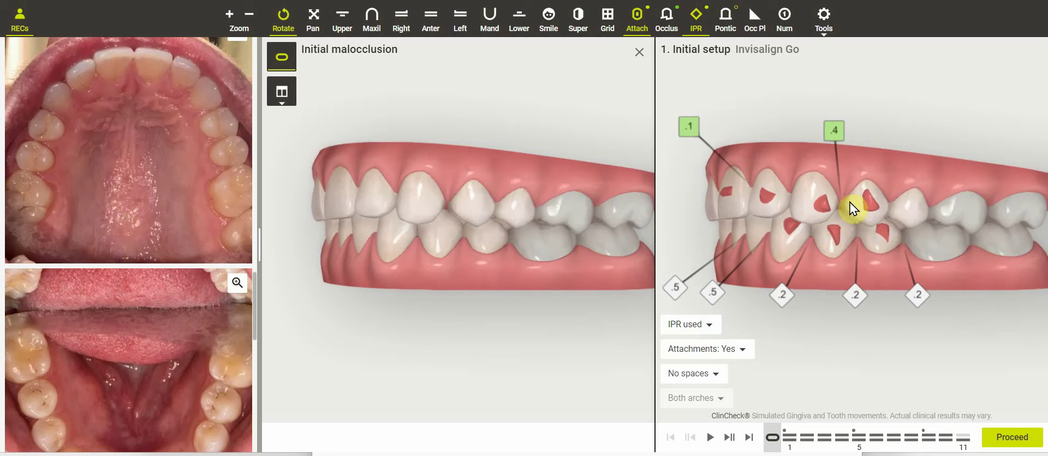
{"action": "mouse_move", "coordinate": [832, 239]}
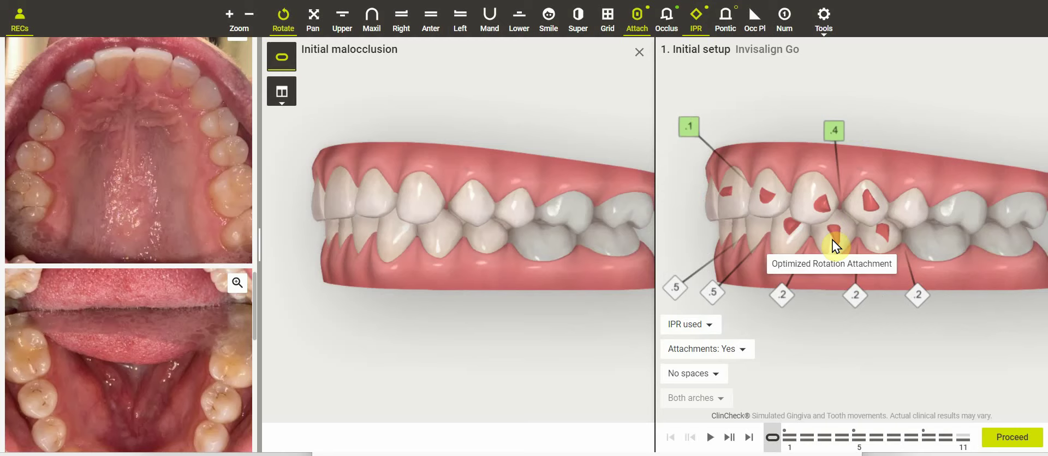
{"action": "left_click_drag", "start_coordinate": [710, 280], "coordinate": [844, 253]}
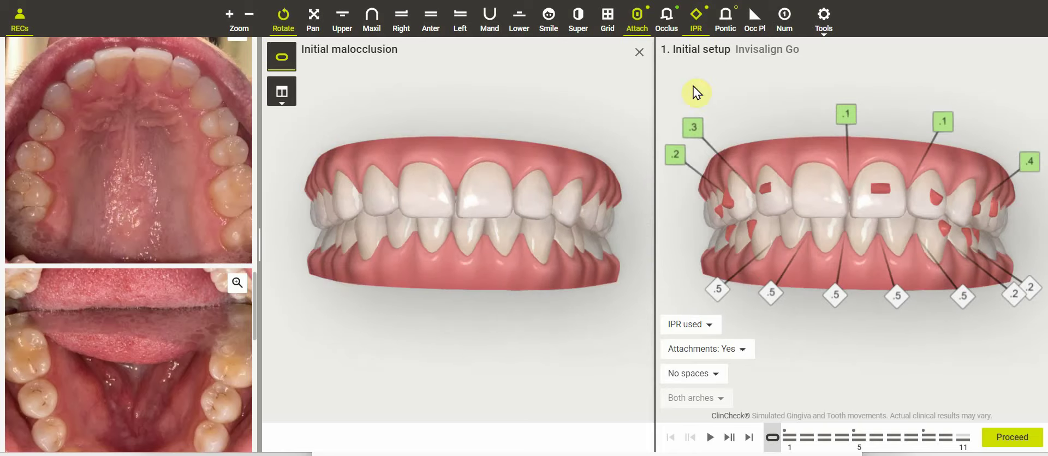
Step: Isolate the lower arch in frontal view and run its tooth movements through to stage 11
{"action": "left_click", "coordinate": [519, 20]}
{"action": "left_click_drag", "start_coordinate": [773, 260], "coordinate": [879, 275]}
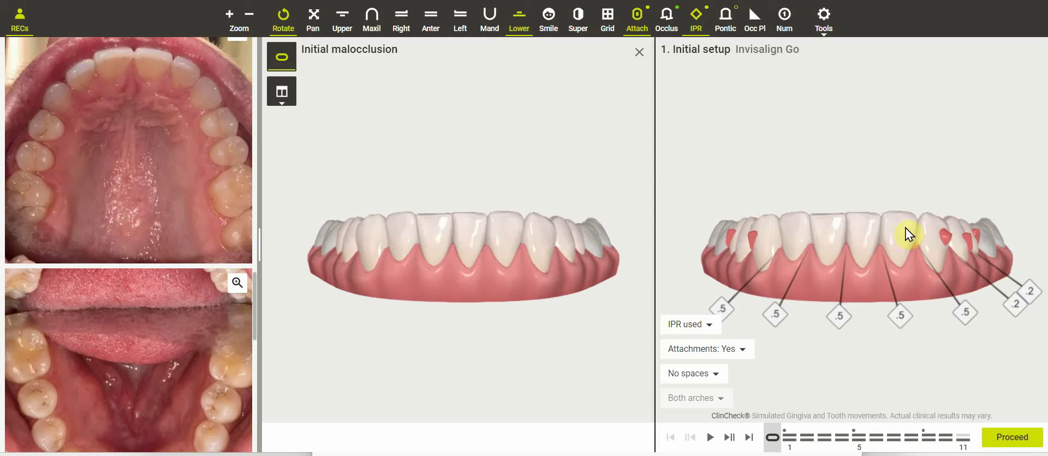
{"action": "left_click_drag", "start_coordinate": [770, 427], "coordinate": [962, 439]}
{"action": "left_click", "coordinate": [1008, 444]}
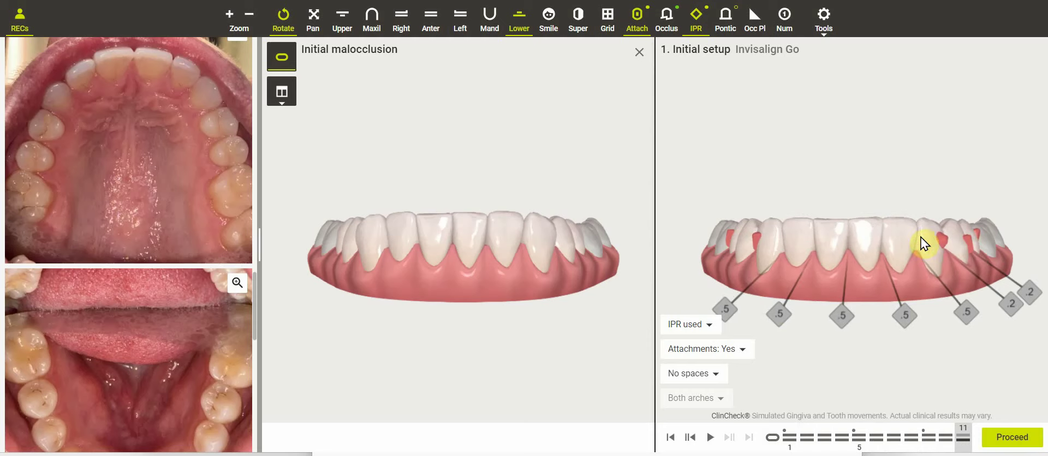
Step: Scrub the lower arch between the initial stage and stage 11, including from the occlusal view, to assess anterior alignment
{"action": "left_click_drag", "start_coordinate": [781, 442], "coordinate": [940, 443]}
{"action": "left_click_drag", "start_coordinate": [868, 158], "coordinate": [868, 221]}
{"action": "left_click_drag", "start_coordinate": [801, 275], "coordinate": [812, 301]}
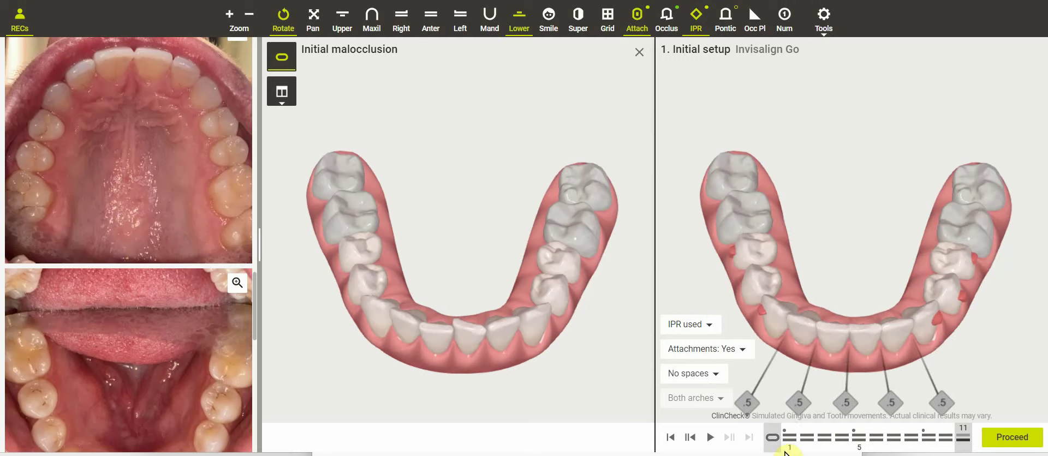
{"action": "left_click_drag", "start_coordinate": [778, 442], "coordinate": [977, 439]}
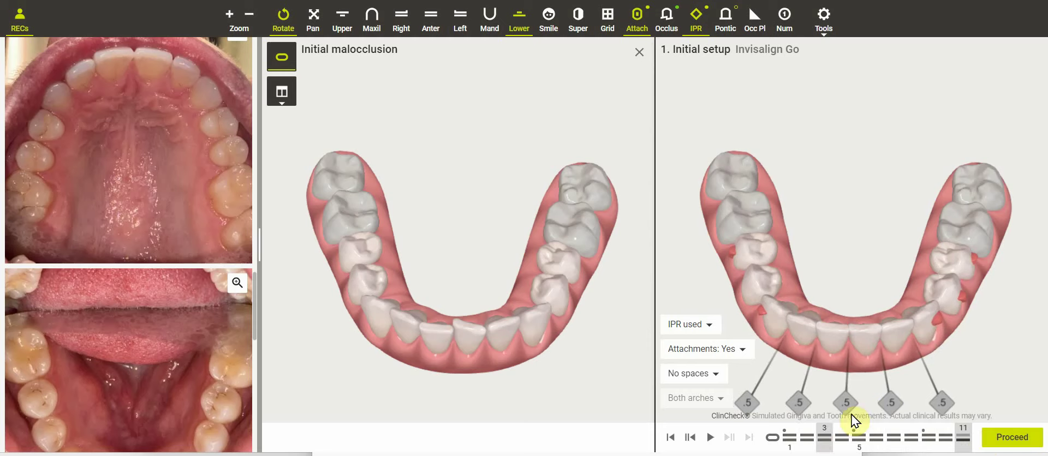
Step: Compare the lower arch in occlusal view with the intraoral photos, running it from the initial stage to stage 11 and back
{"action": "left_click", "coordinate": [772, 437]}
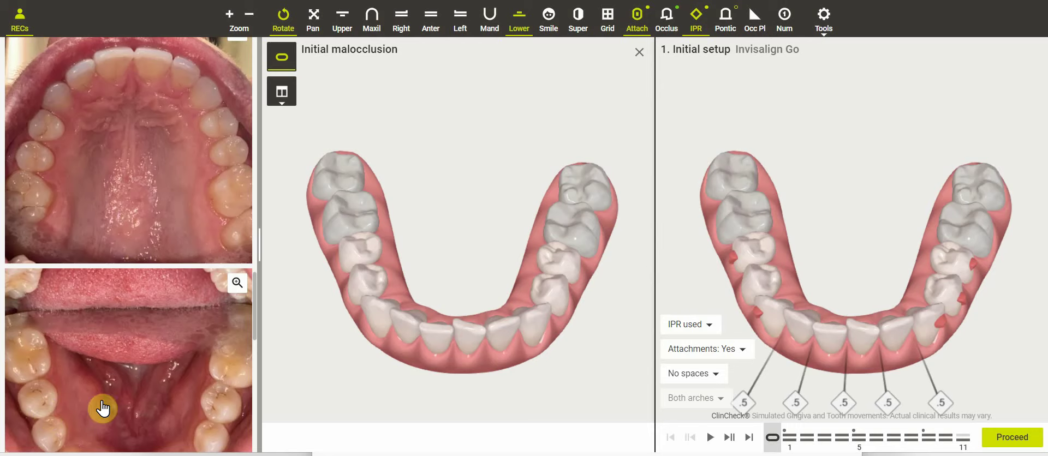
{"action": "left_click_drag", "start_coordinate": [709, 320], "coordinate": [764, 304]}
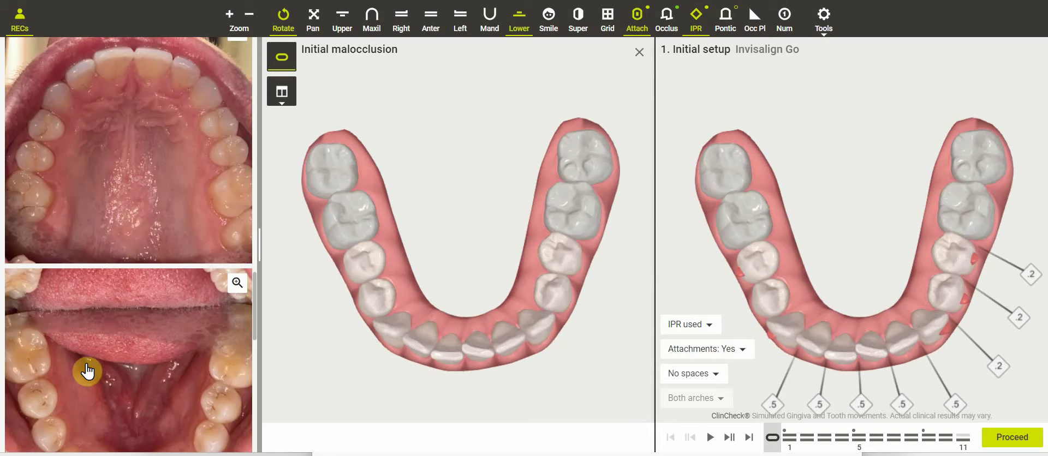
{"action": "scroll", "coordinate": [90, 367], "scroll_direction": "down", "scroll_amount": 4}
{"action": "scroll", "coordinate": [90, 367], "scroll_direction": "down", "scroll_amount": 3}
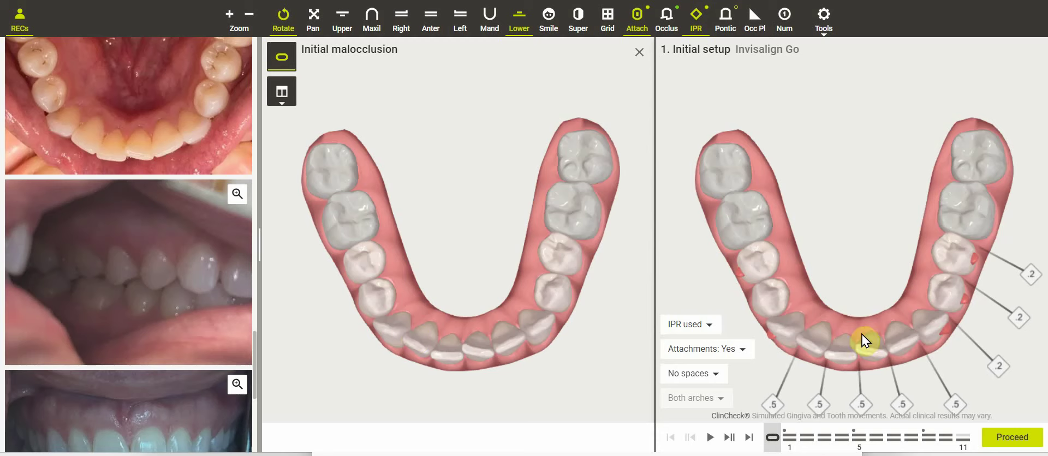
{"action": "left_click_drag", "start_coordinate": [796, 443], "coordinate": [981, 431]}
{"action": "left_click", "coordinate": [674, 434]}
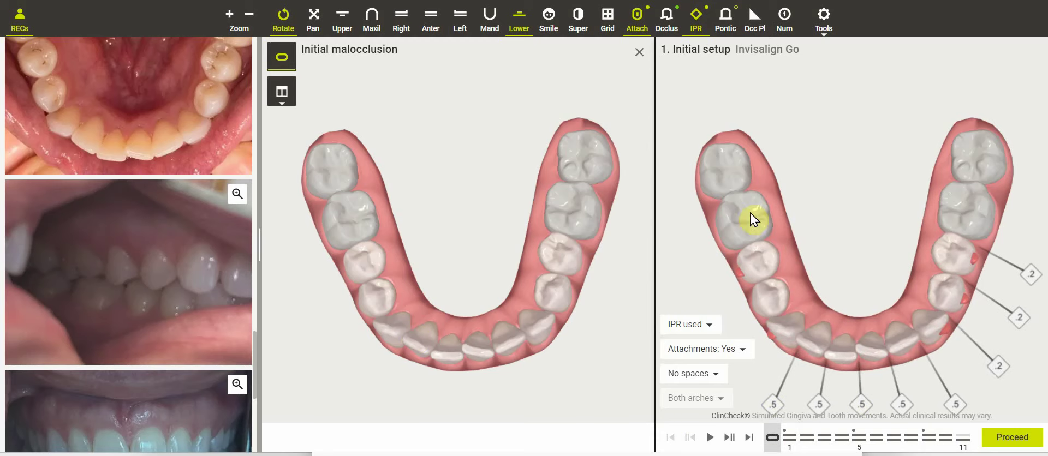
Step: Show both arches again and compare the initial stage with stage 11 from the patient's right side
{"action": "left_click", "coordinate": [431, 21]}
{"action": "left_click", "coordinate": [791, 284]}
{"action": "left_click_drag", "start_coordinate": [773, 438], "coordinate": [964, 437]}
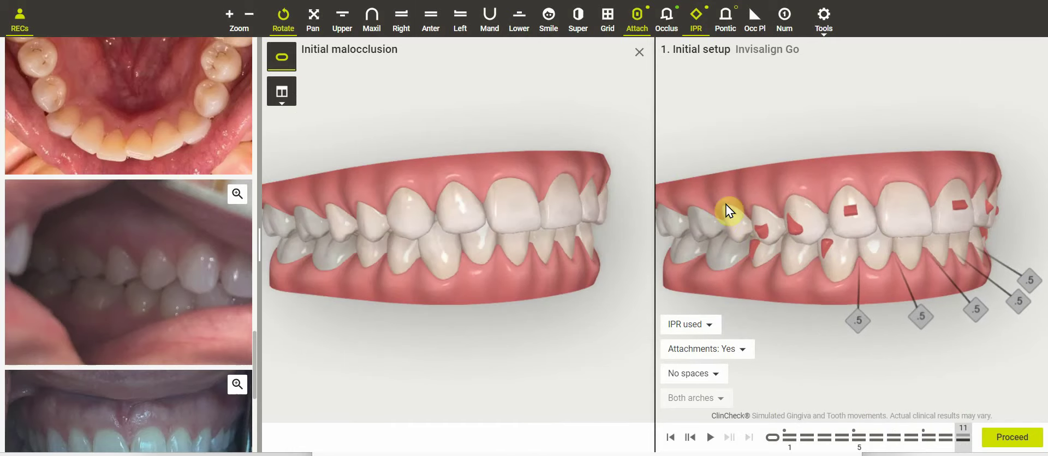
{"action": "left_click", "coordinate": [771, 437]}
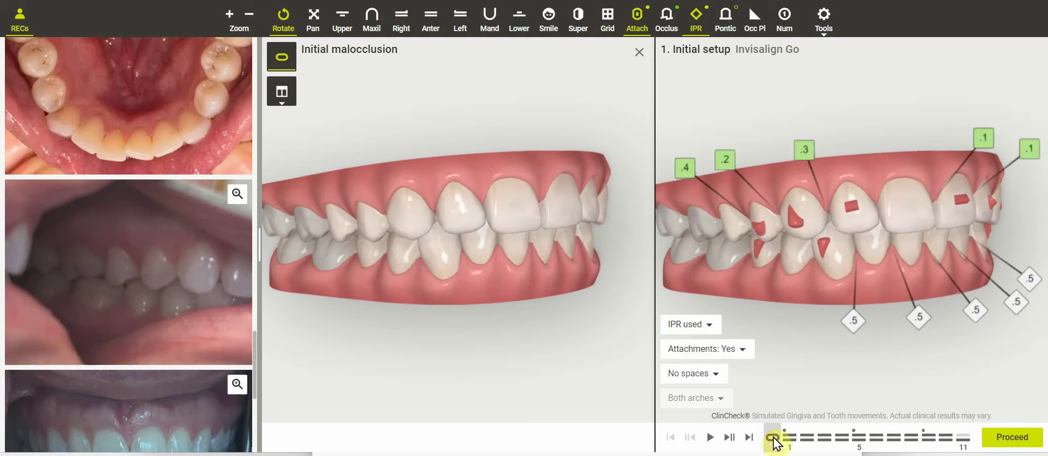
{"action": "left_click_drag", "start_coordinate": [777, 268], "coordinate": [758, 263]}
{"action": "left_click_drag", "start_coordinate": [859, 253], "coordinate": [846, 251]}
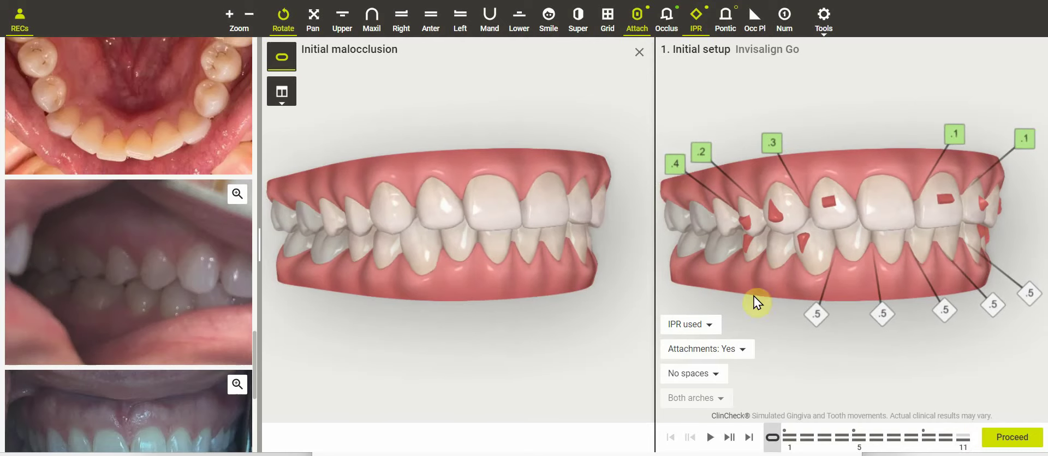
Step: Switch the setup to the IPR not used option and inspect stage 11 from both sides
{"action": "left_click", "coordinate": [710, 327]}
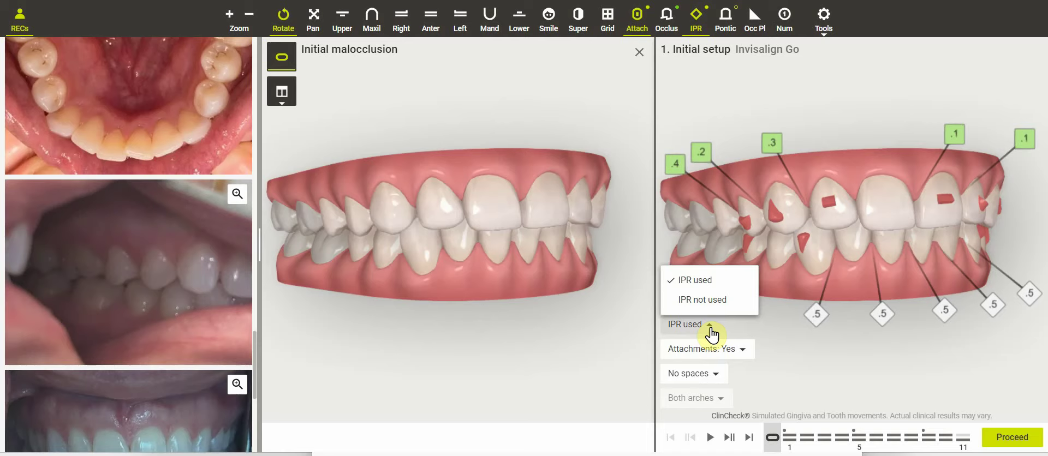
{"action": "left_click", "coordinate": [711, 301]}
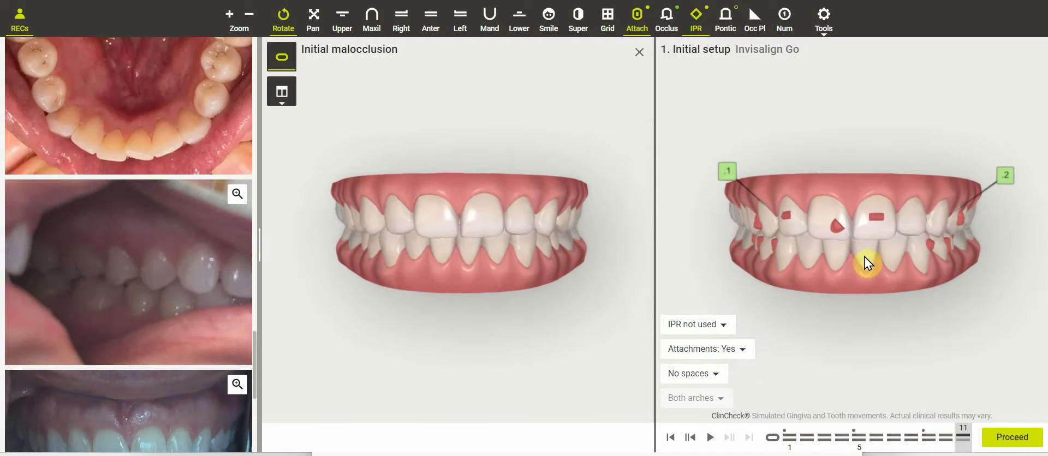
{"action": "left_click_drag", "start_coordinate": [864, 256], "coordinate": [907, 261]}
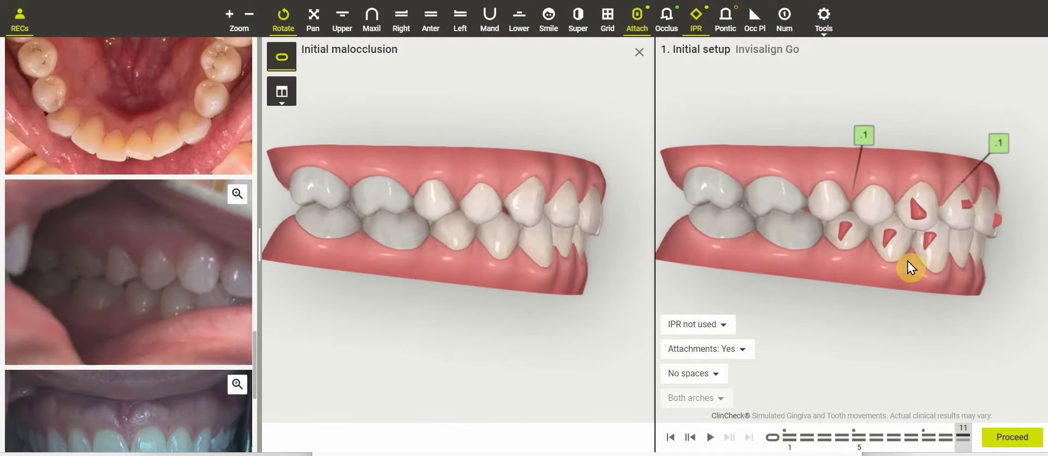
{"action": "left_click_drag", "start_coordinate": [770, 439], "coordinate": [777, 268]}
{"action": "left_click", "coordinate": [775, 259]}
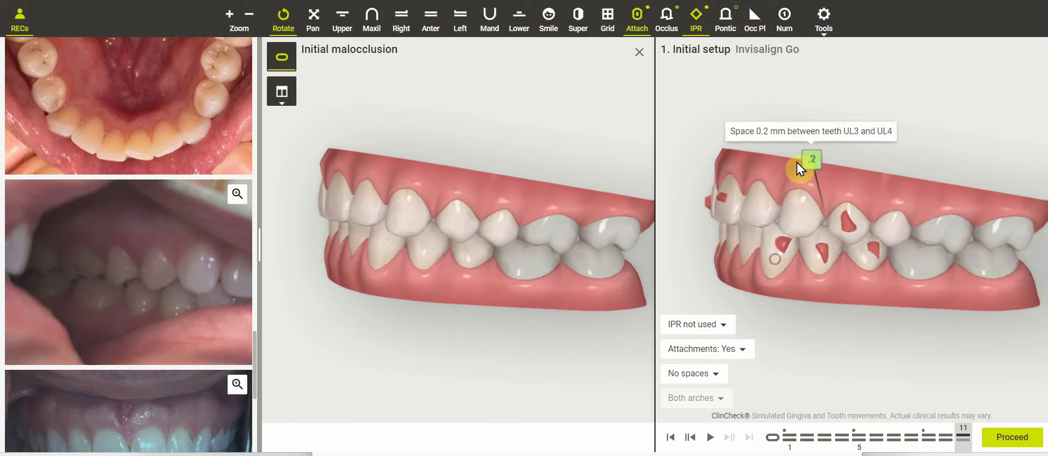
Step: Examine the space between UL3 and UL4 from several angles and run the setup from the initial stage to stage 11
{"action": "left_click_drag", "start_coordinate": [813, 153], "coordinate": [797, 173]}
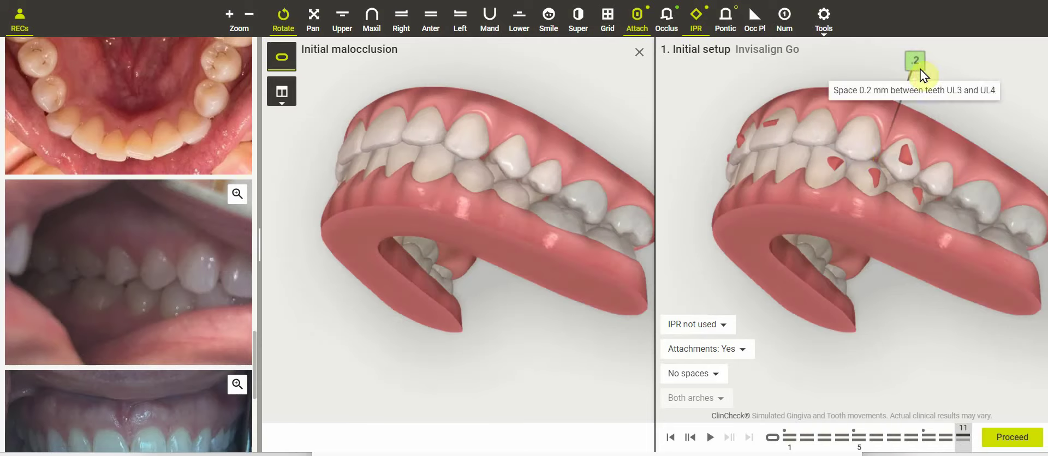
{"action": "left_click_drag", "start_coordinate": [872, 163], "coordinate": [838, 200]}
{"action": "left_click_drag", "start_coordinate": [938, 185], "coordinate": [877, 250]}
{"action": "left_click", "coordinate": [776, 440]}
{"action": "left_click_drag", "start_coordinate": [800, 439], "coordinate": [985, 436]}
Step: Return to the frontal view, proceed with the setup without IPR and start a new modification of it
{"action": "left_click_drag", "start_coordinate": [832, 262], "coordinate": [902, 273]}
{"action": "left_click", "coordinate": [1020, 437]}
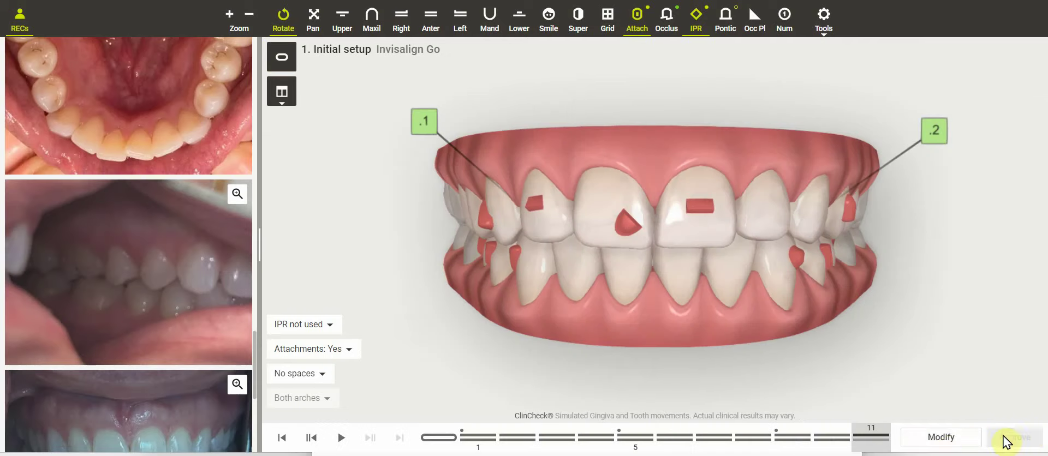
{"action": "left_click", "coordinate": [947, 443]}
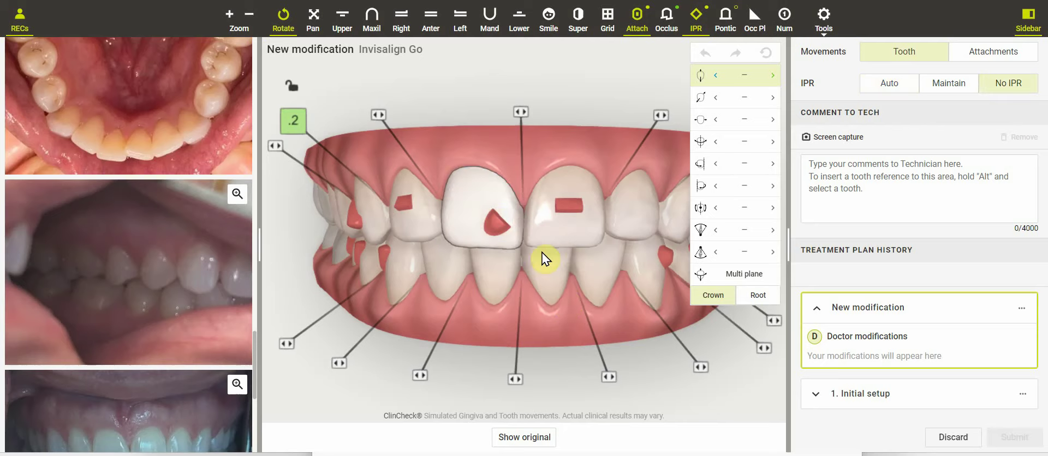
Step: Set the rotation of tooth LR5 to 8.0° D and that of LR4 to 5.9° D
{"action": "left_click_drag", "start_coordinate": [468, 218], "coordinate": [568, 286]}
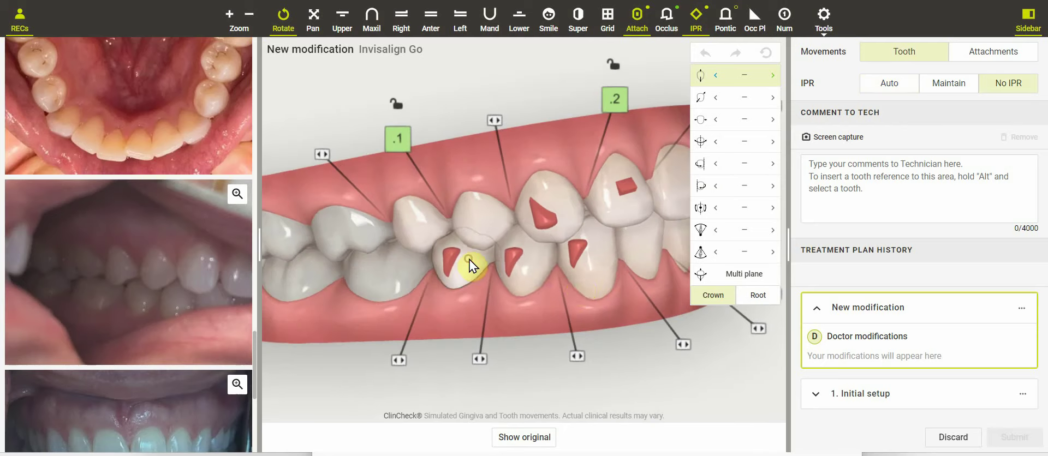
{"action": "left_click", "coordinate": [465, 264]}
{"action": "left_click", "coordinate": [746, 149]}
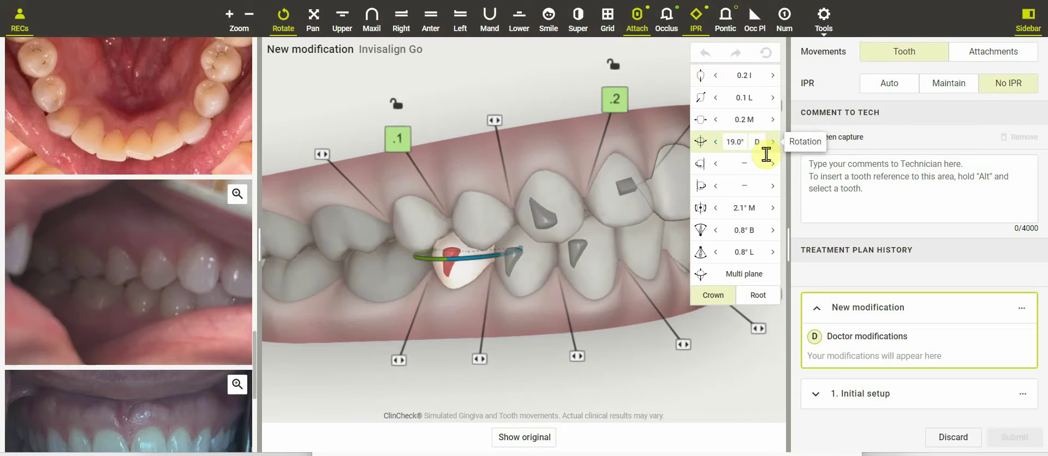
{"action": "left_click", "coordinate": [771, 142]}
{"action": "left_click", "coordinate": [772, 142]}
{"action": "left_click", "coordinate": [771, 142]}
{"action": "left_click", "coordinate": [771, 141]}
{"action": "left_click", "coordinate": [720, 143]}
{"action": "left_click", "coordinate": [719, 143]}
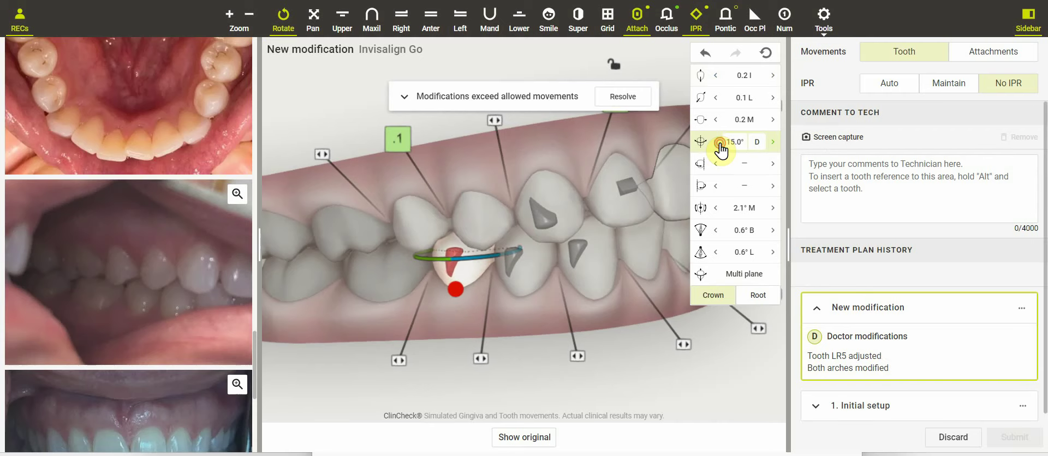
{"action": "left_click", "coordinate": [716, 143]}
{"action": "left_click", "coordinate": [716, 143]}
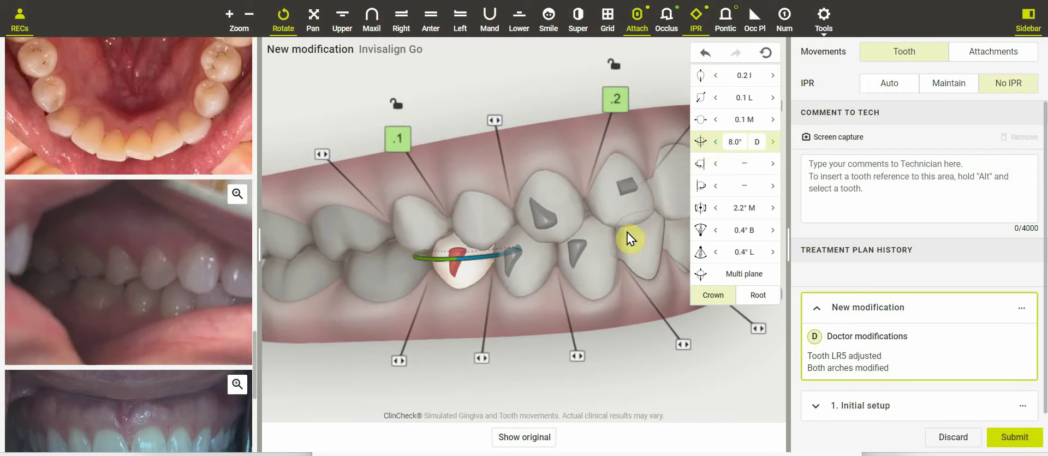
{"action": "left_click", "coordinate": [526, 277]}
{"action": "left_click", "coordinate": [714, 148]}
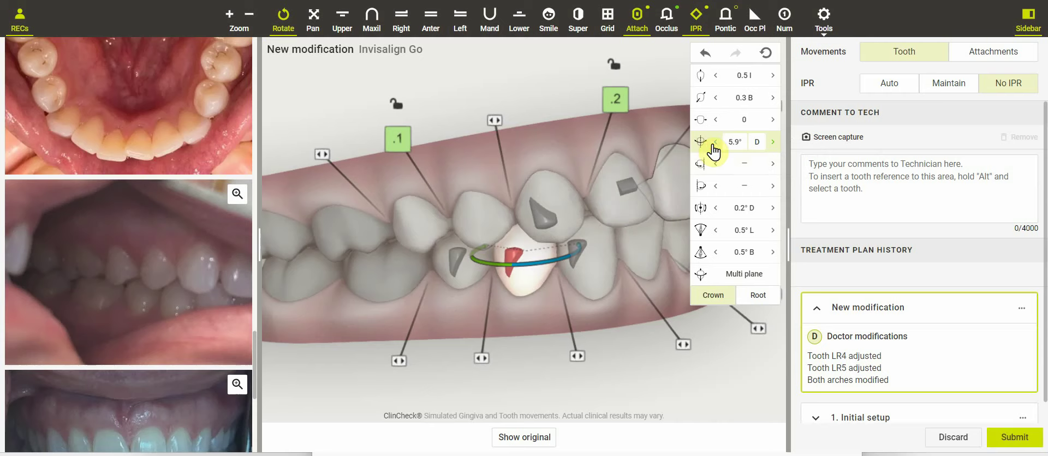
Step: Add 0.5 mm of spacing between teeth UR4 and UR3, and remove the spacing between UR3 and UR2
{"action": "left_click", "coordinate": [493, 121]}
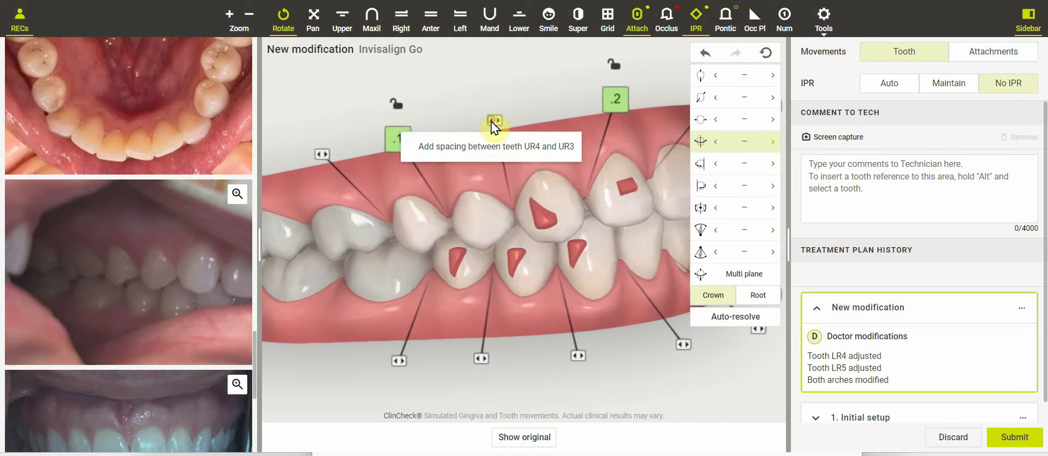
{"action": "left_click", "coordinate": [486, 148]}
{"action": "left_click", "coordinate": [529, 119]}
{"action": "left_click", "coordinate": [530, 120]}
{"action": "left_click", "coordinate": [531, 119]}
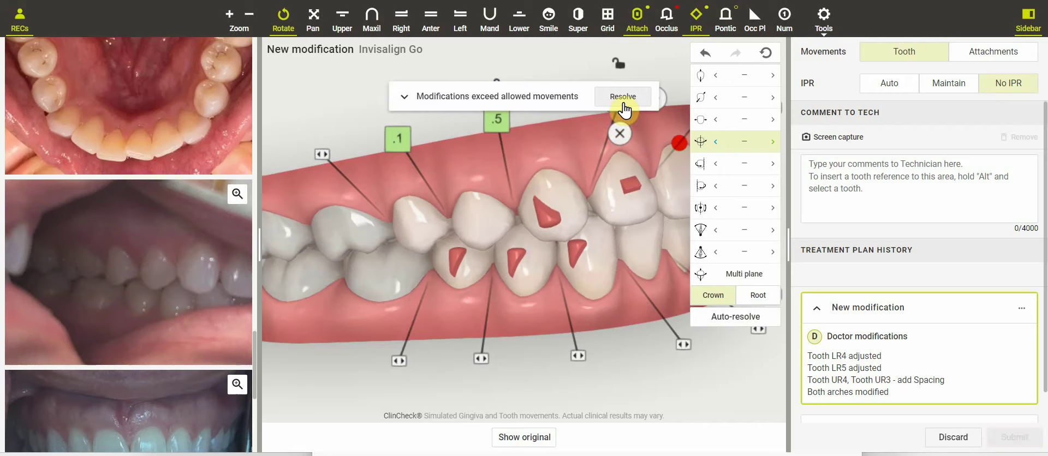
{"action": "left_click", "coordinate": [624, 126]}
Step: Set the spacing between teeth UL3 and UL4 to 0.5 mm and check the anterior bite from the front and below
{"action": "left_click_drag", "start_coordinate": [622, 292], "coordinate": [577, 110]}
{"action": "left_click", "coordinate": [601, 105]}
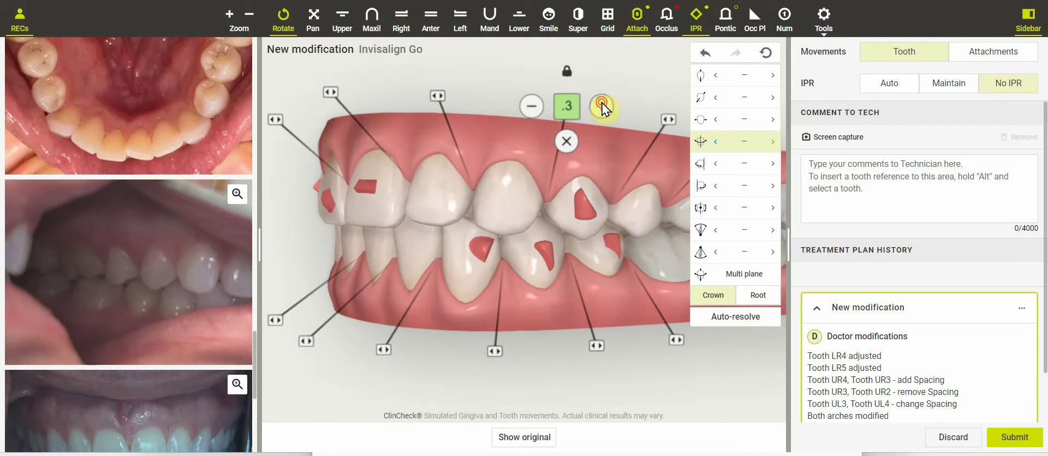
{"action": "left_click_drag", "start_coordinate": [519, 194], "coordinate": [534, 251]}
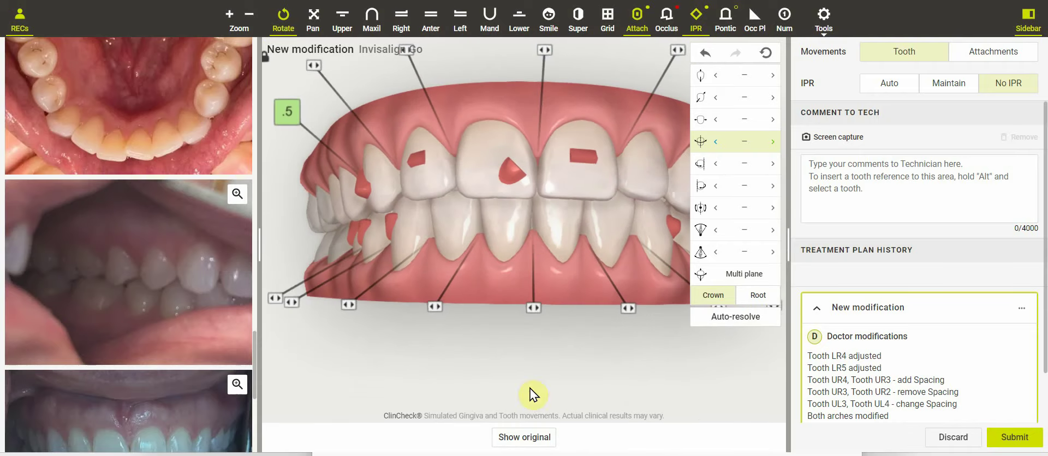
{"action": "left_click_drag", "start_coordinate": [532, 360], "coordinate": [538, 177]}
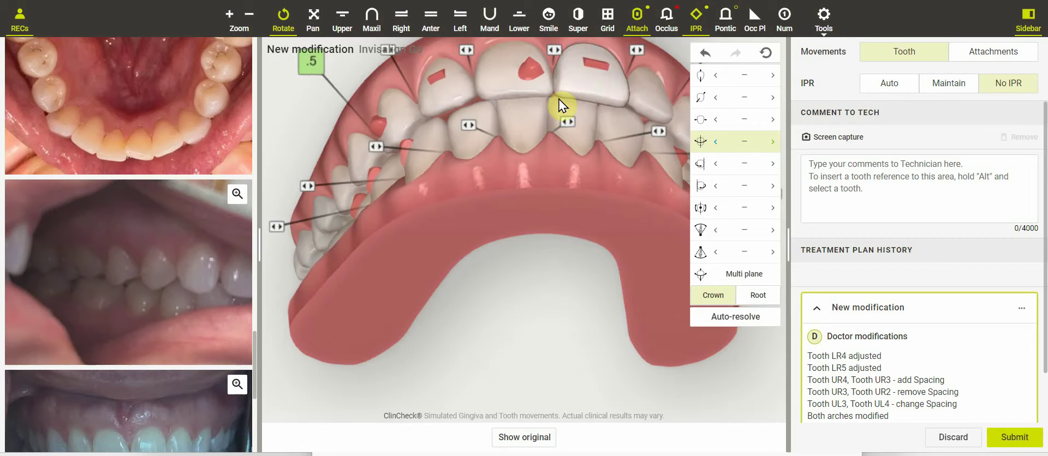
{"action": "left_click_drag", "start_coordinate": [589, 127], "coordinate": [552, 264]}
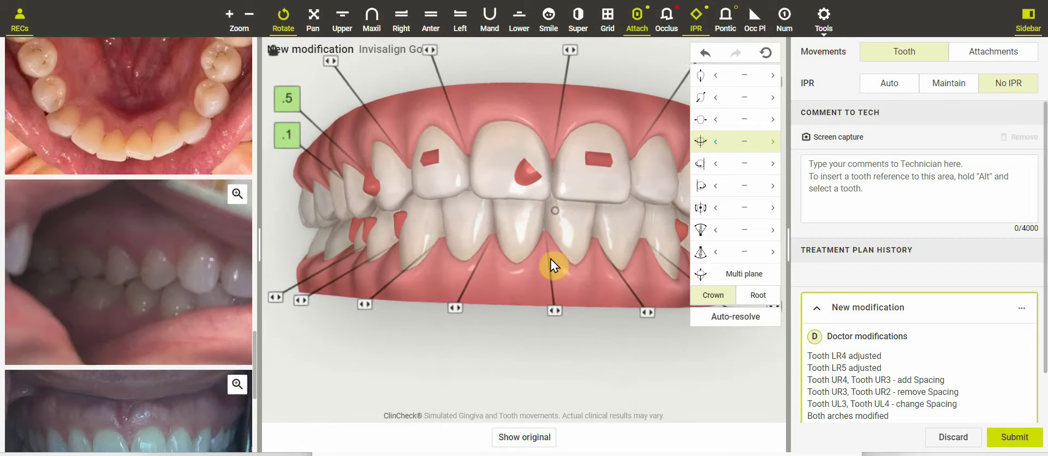
Step: Adjust the vertical position of the upper central incisors, setting UR1 to 0.4 mm intrusion and UL1 to 0.1 mm extrusion
{"action": "left_click", "coordinate": [469, 183]}
{"action": "left_click", "coordinate": [774, 76]}
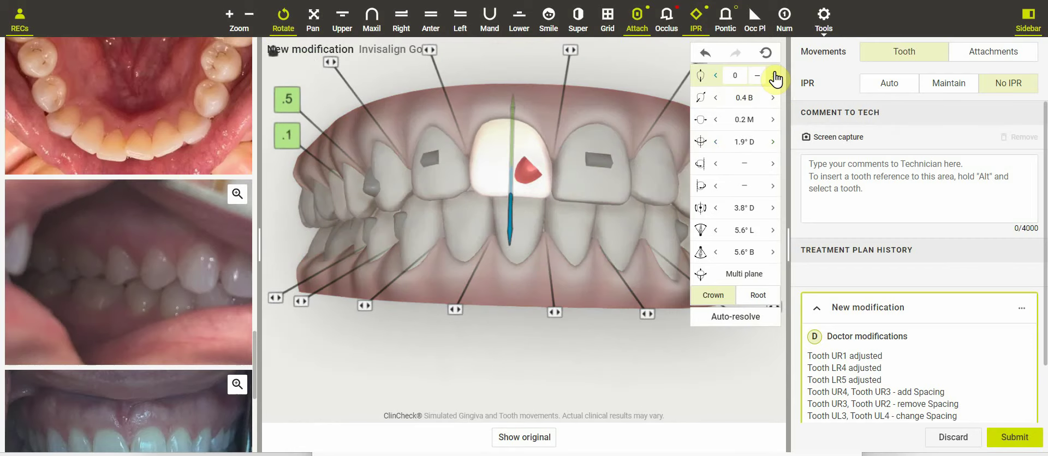
{"action": "left_click", "coordinate": [587, 148]}
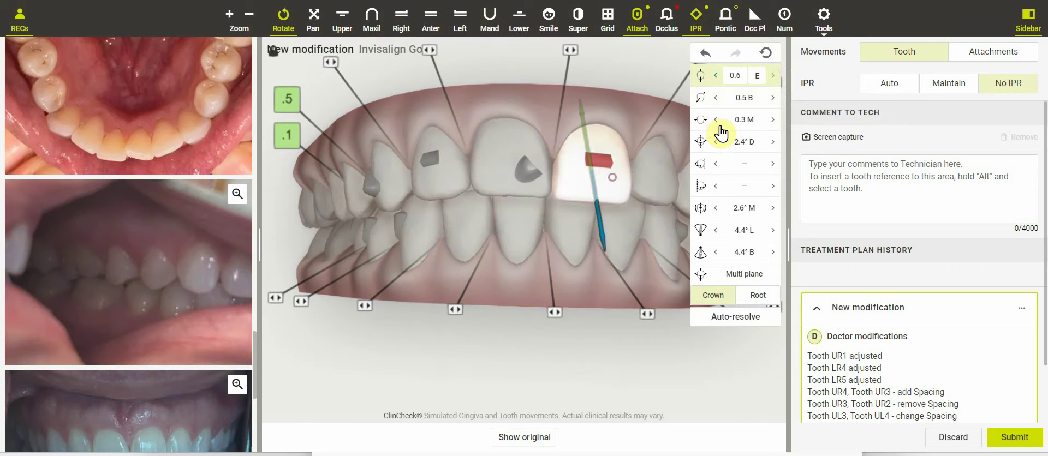
{"action": "left_click", "coordinate": [772, 75]}
{"action": "left_click", "coordinate": [773, 76]}
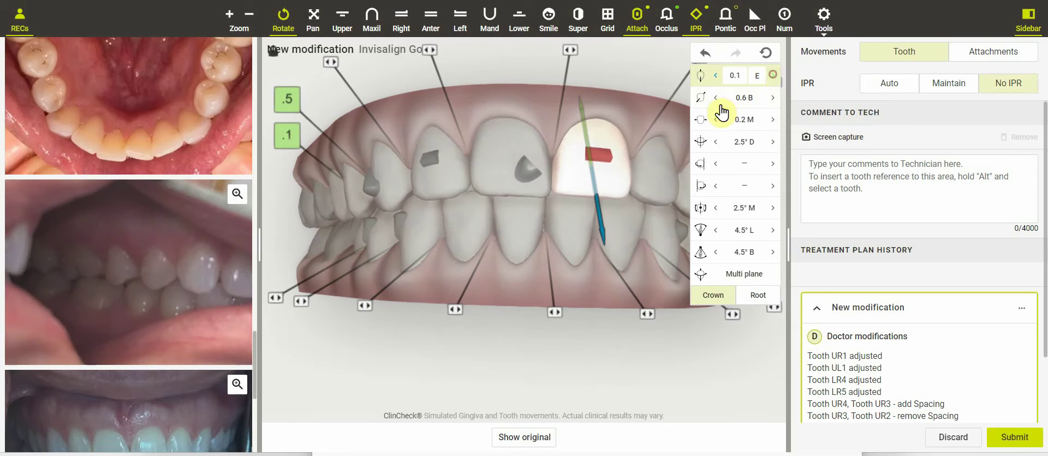
{"action": "left_click", "coordinate": [525, 169]}
{"action": "left_click", "coordinate": [772, 76]}
{"action": "left_click", "coordinate": [773, 75]}
{"action": "left_click", "coordinate": [773, 76]}
{"action": "left_click", "coordinate": [772, 75]}
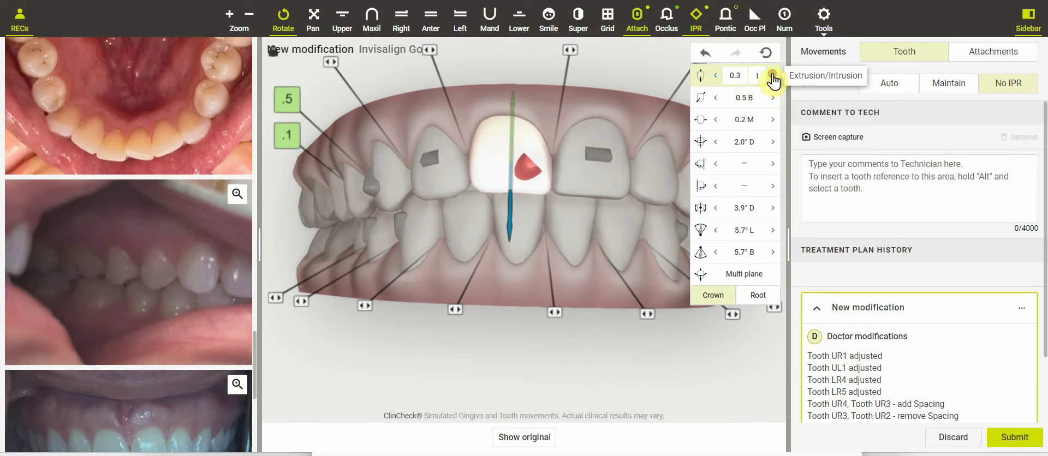
Step: Check the incisor overlap from below and reduce the extrusion of tooth UR2
{"action": "mouse_move", "coordinate": [560, 244]}
{"action": "left_mouse_down"}
{"action": "mouse_move", "coordinate": [566, 298]}
{"action": "mouse_move", "coordinate": [578, 240]}
{"action": "left_mouse_up"}
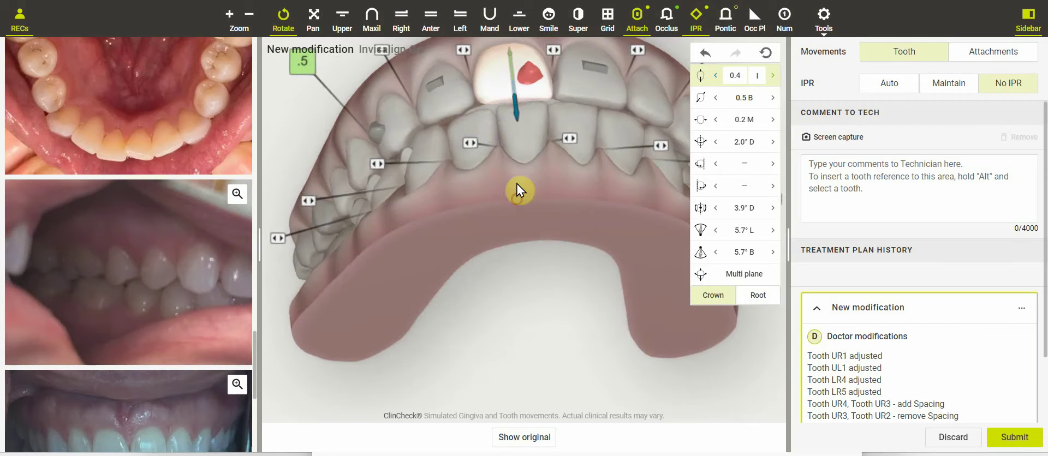
{"action": "left_click_drag", "start_coordinate": [497, 130], "coordinate": [573, 212]}
{"action": "left_click_drag", "start_coordinate": [573, 153], "coordinate": [500, 282]}
{"action": "left_click", "coordinate": [472, 176]}
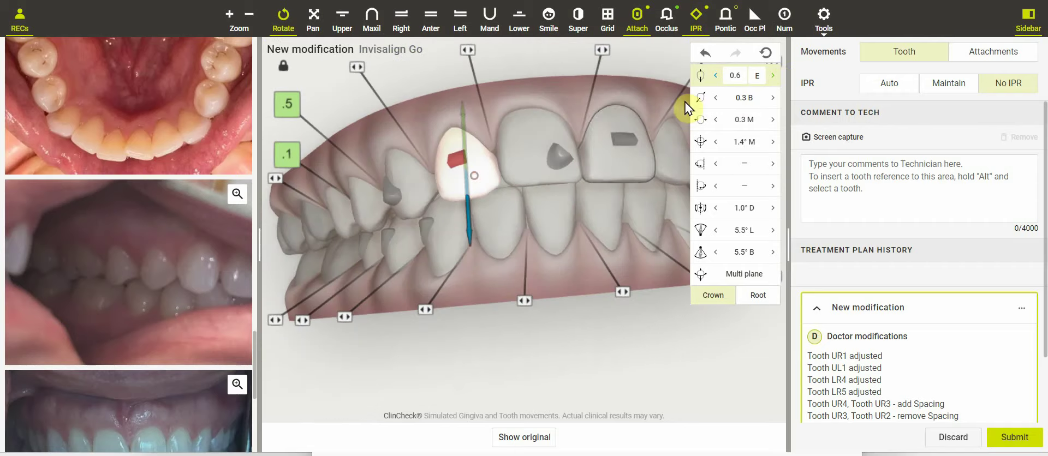
{"action": "left_click", "coordinate": [773, 75]}
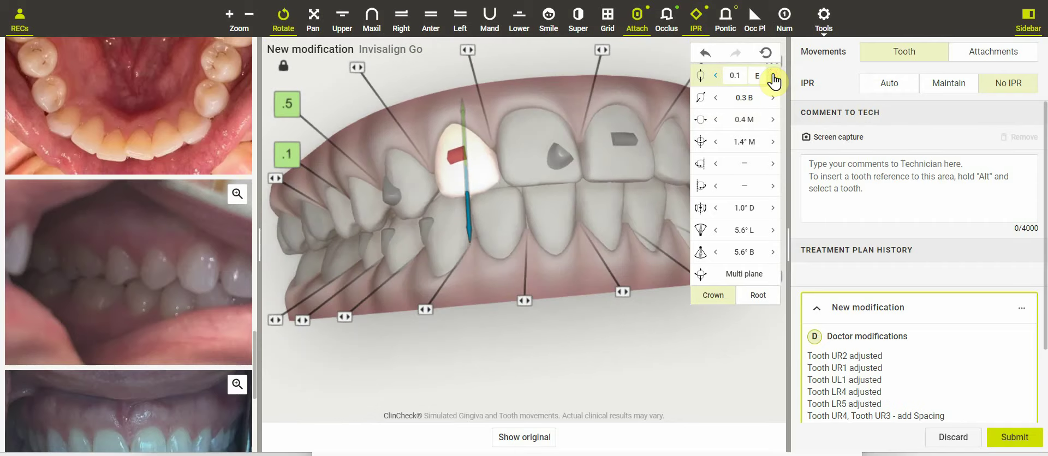
{"action": "left_click", "coordinate": [773, 75]}
Step: Set the vertical movement of tooth UL2 to 0.1 mm intrusion
{"action": "left_click_drag", "start_coordinate": [596, 290], "coordinate": [557, 240]}
{"action": "left_click", "coordinate": [605, 112]}
{"action": "left_click", "coordinate": [772, 76]}
{"action": "left_click", "coordinate": [773, 76]}
Step: Set the rotation of tooth LL5 to 11.0° D
{"action": "left_click_drag", "start_coordinate": [616, 97], "coordinate": [387, 258]}
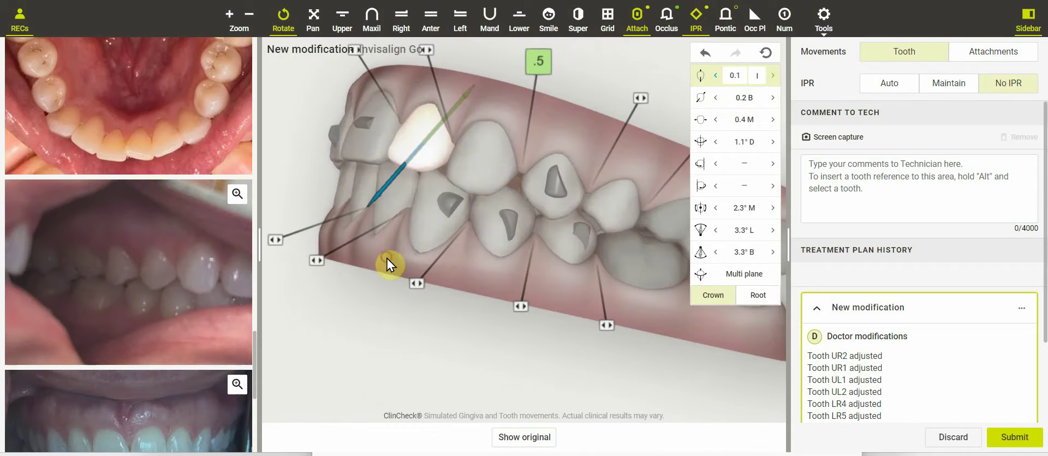
{"action": "left_click", "coordinate": [584, 240]}
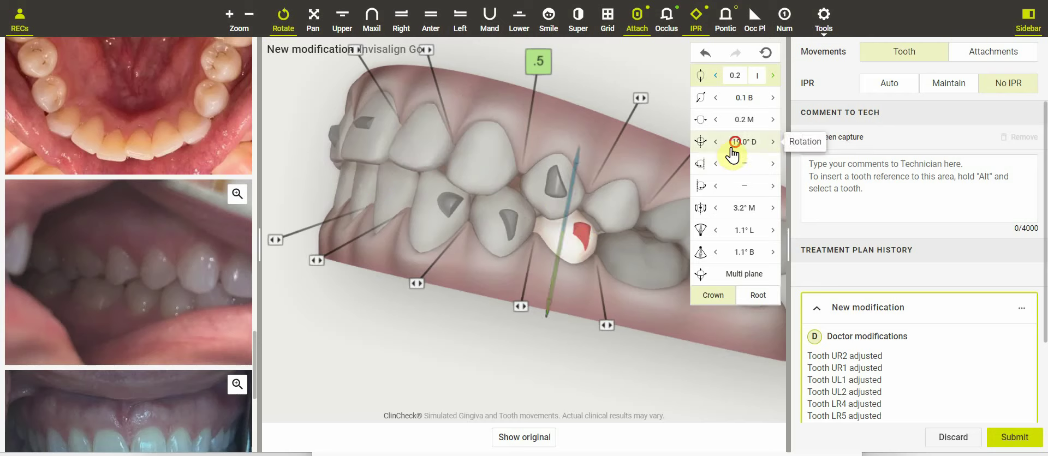
{"action": "left_click", "coordinate": [716, 143]}
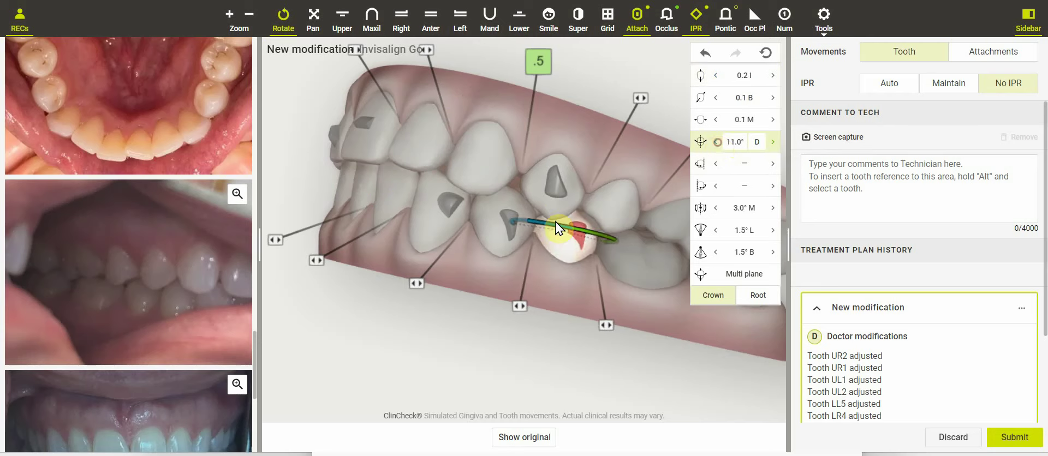
Step: Set the rotation of tooth LL4 to 0.8° D
{"action": "left_click", "coordinate": [499, 233]}
{"action": "left_click", "coordinate": [715, 142]}
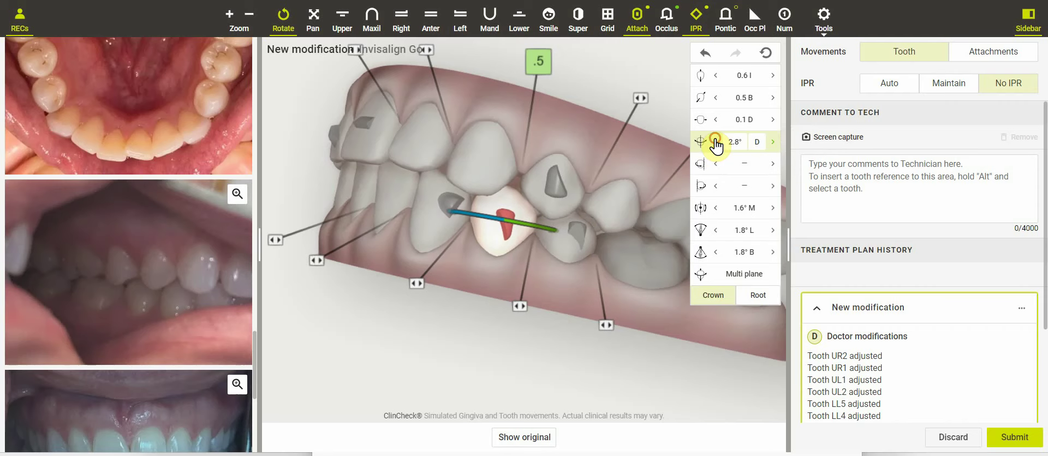
{"action": "left_click", "coordinate": [714, 142]}
{"action": "mouse_move", "coordinate": [534, 277]}
{"action": "left_mouse_down"}
{"action": "mouse_move", "coordinate": [515, 311]}
{"action": "mouse_move", "coordinate": [524, 264]}
{"action": "left_mouse_up"}
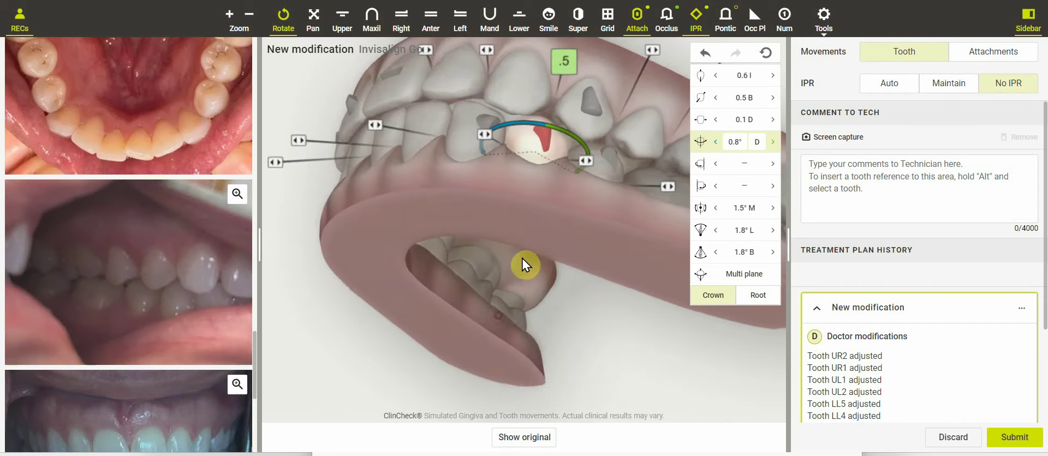
Step: Resolve the modifications that exceed the allowed tooth movements
{"action": "left_click_drag", "start_coordinate": [529, 237], "coordinate": [537, 290]}
{"action": "left_click", "coordinate": [330, 191]}
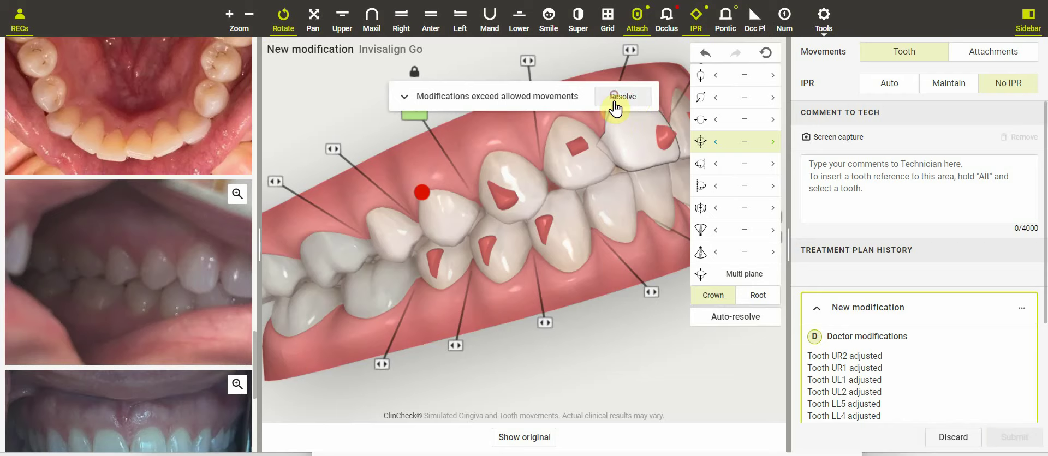
{"action": "left_click", "coordinate": [622, 99]}
Step: Compare the modified setup with the original, examining the incisors from below and from the front
{"action": "left_click_drag", "start_coordinate": [584, 159], "coordinate": [524, 304]}
{"action": "left_click_drag", "start_coordinate": [632, 247], "coordinate": [529, 265]}
{"action": "left_click", "coordinate": [523, 439]}
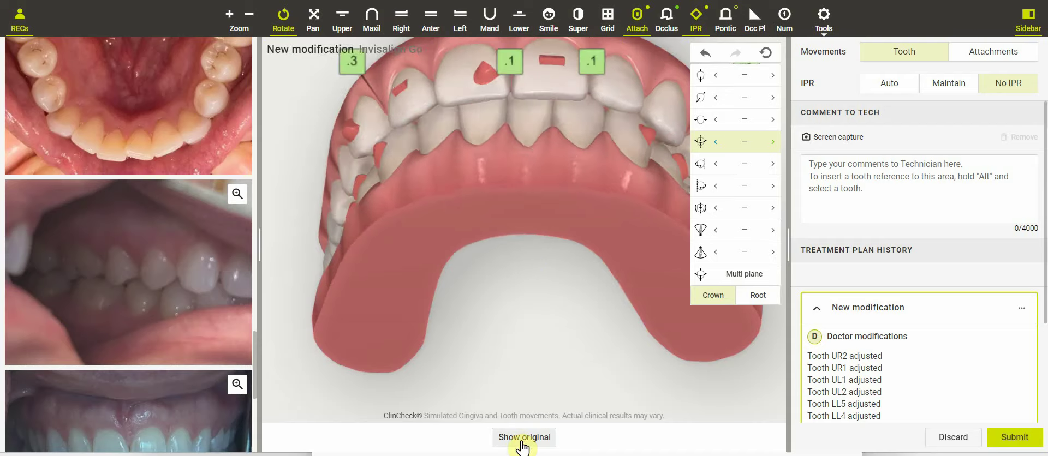
{"action": "left_click_drag", "start_coordinate": [543, 203], "coordinate": [553, 281]}
{"action": "left_click_drag", "start_coordinate": [453, 307], "coordinate": [549, 288]}
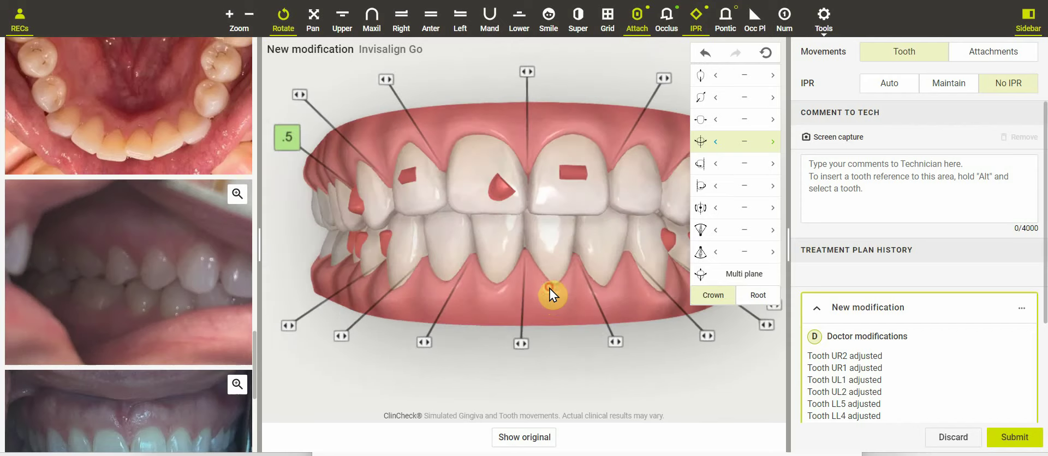
Step: Delete the attachments from both upper central incisors
{"action": "left_click", "coordinate": [967, 53]}
{"action": "left_click_drag", "start_coordinate": [571, 172], "coordinate": [749, 79]}
{"action": "mouse_move", "coordinate": [571, 174]}
{"action": "left_mouse_down"}
{"action": "mouse_move", "coordinate": [742, 77]}
{"action": "mouse_move", "coordinate": [728, 77]}
{"action": "left_mouse_up"}
{"action": "left_click_drag", "start_coordinate": [504, 193], "coordinate": [741, 83]}
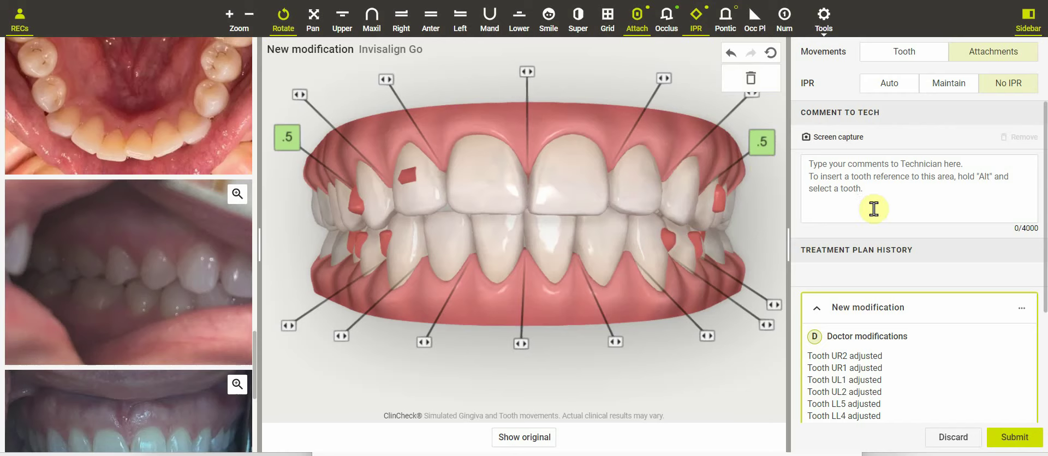
Step: Compare the right-side bite with the original setup and set the vertical movement of tooth UR3 to 0
{"action": "left_click_drag", "start_coordinate": [594, 265], "coordinate": [606, 243]}
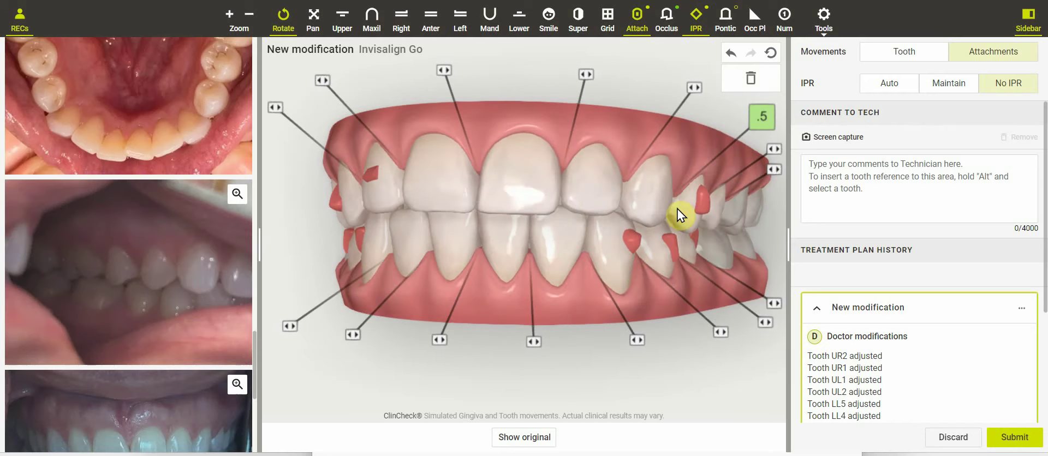
{"action": "left_click_drag", "start_coordinate": [505, 281], "coordinate": [513, 231]}
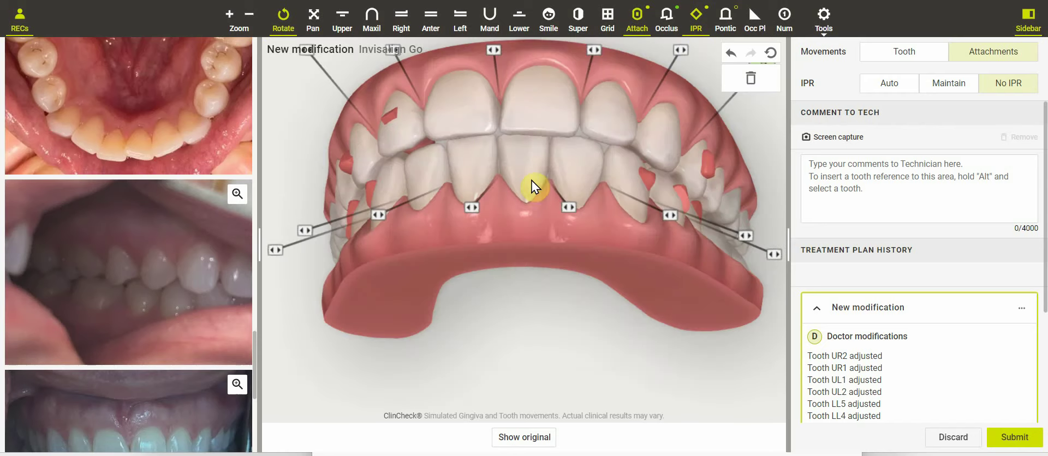
{"action": "left_click_drag", "start_coordinate": [500, 143], "coordinate": [512, 329]}
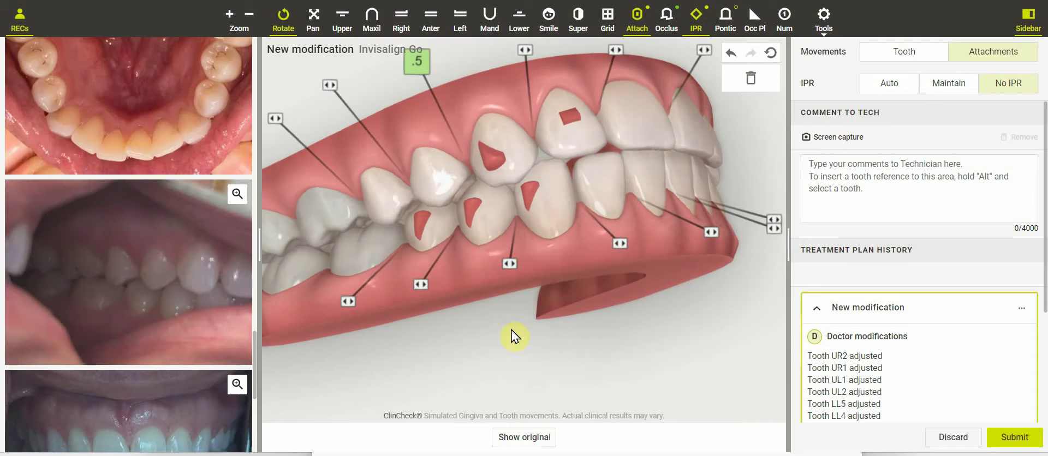
{"action": "left_click", "coordinate": [529, 437]}
{"action": "left_click", "coordinate": [582, 215]}
{"action": "left_click", "coordinate": [510, 164]}
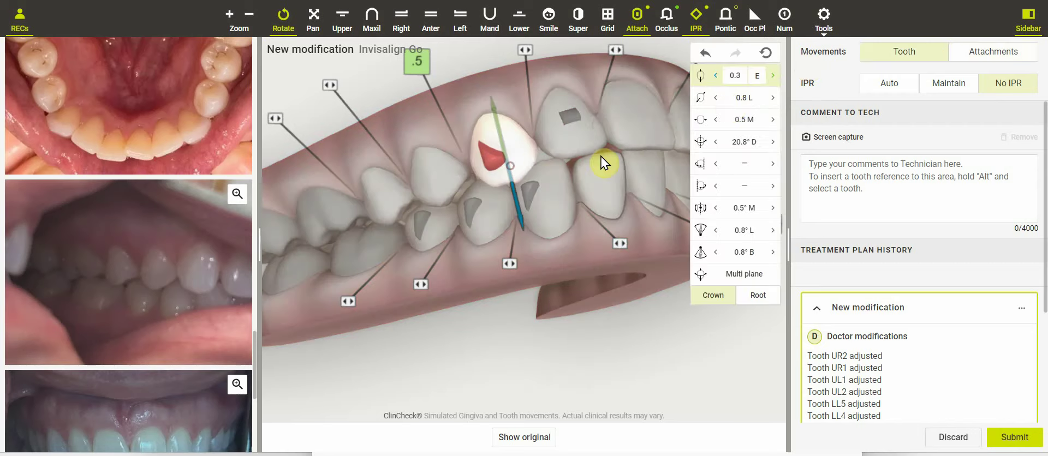
{"action": "left_click", "coordinate": [775, 75]}
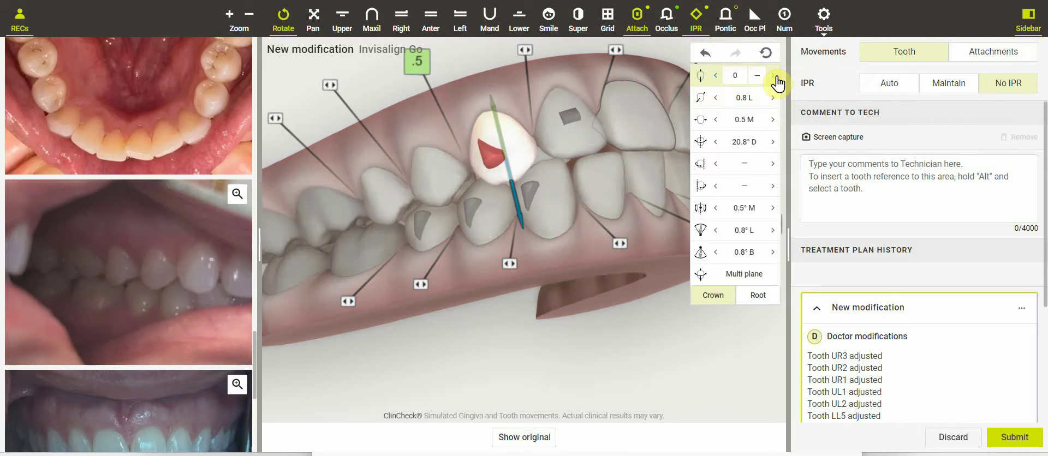